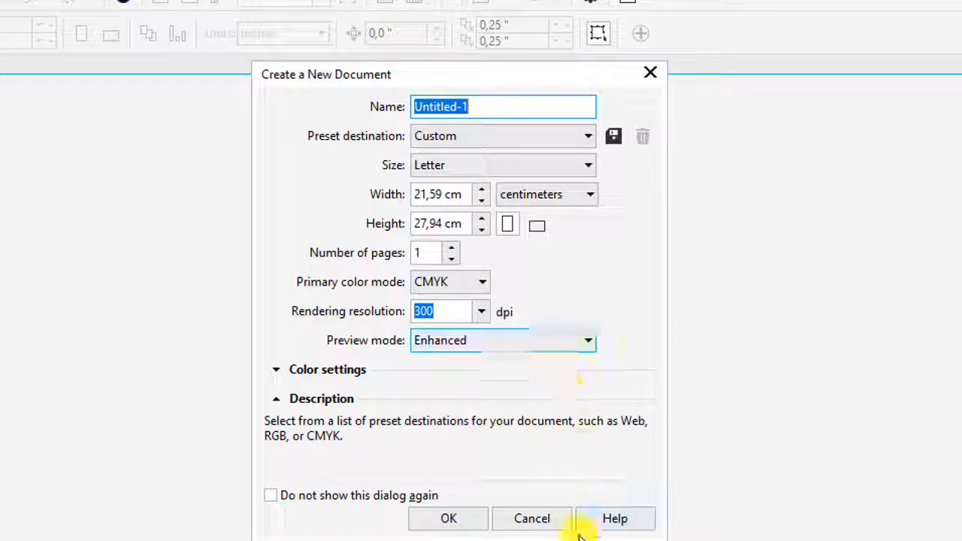
- Create a new one-page Letter document in centimeters with CMYK color mode and 300 dpi resolution
left_click(438, 520)
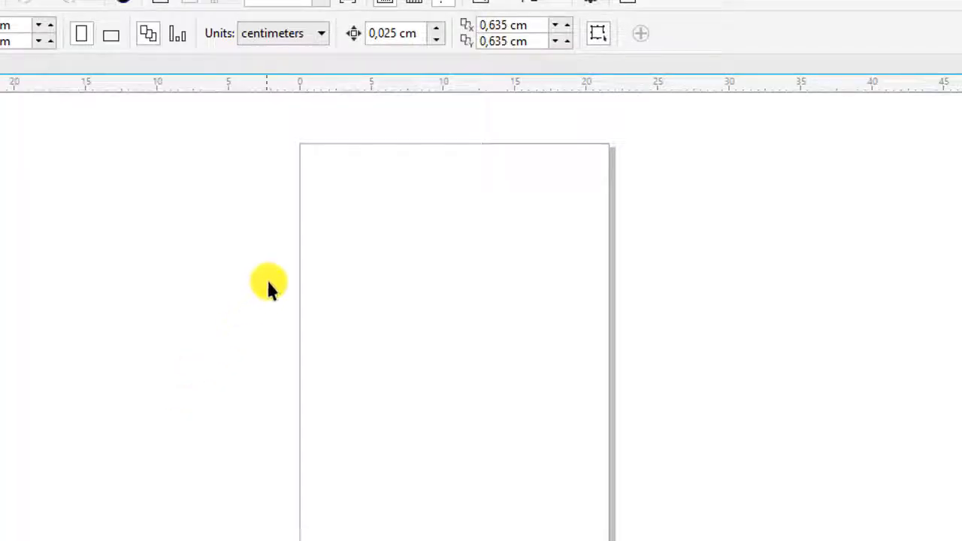
- Switch to Chrome and copy the 850 × 510 photo of the player in the red Liverpool shirt from the image results
left_click(191, 528)
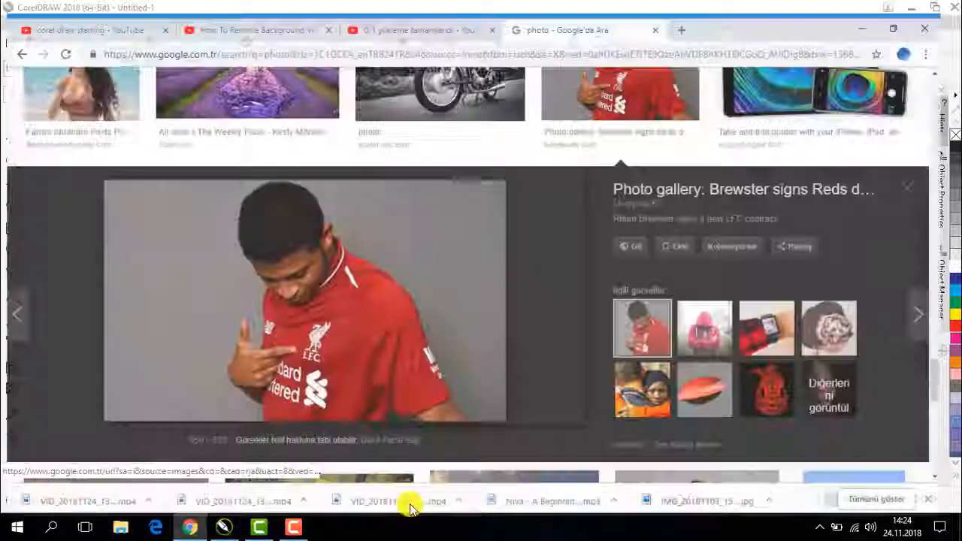
scroll(189, 204, "up", 15)
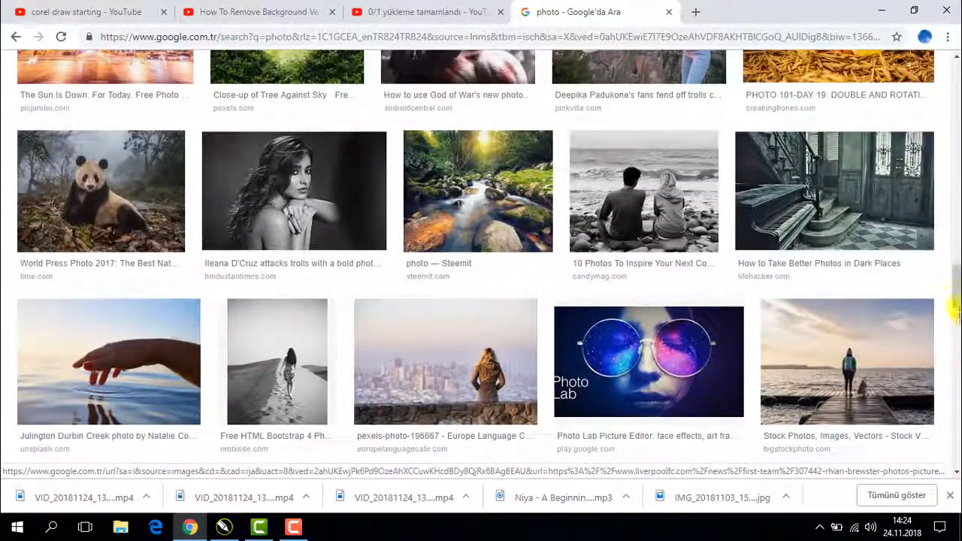
left_click_drag(957, 294, 957, 71)
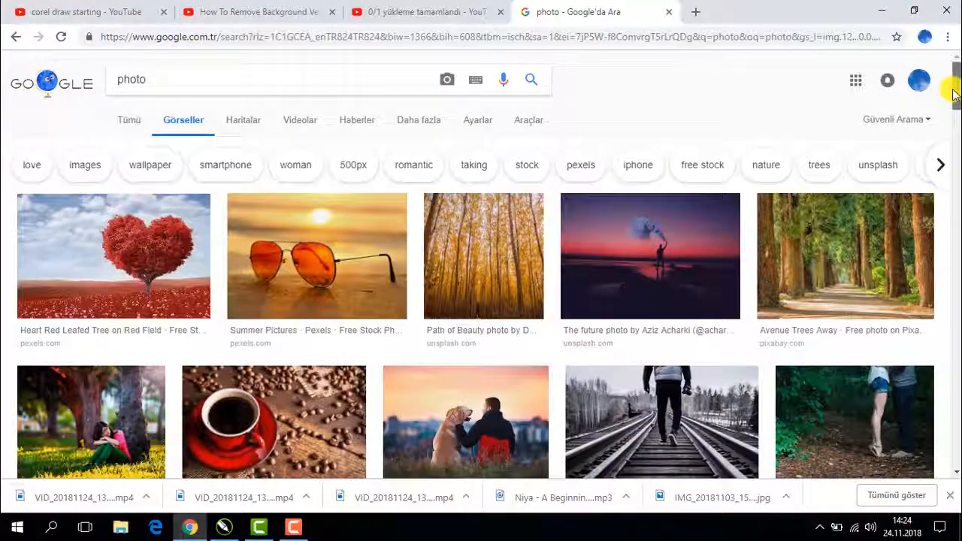
left_click_drag(953, 94, 956, 387)
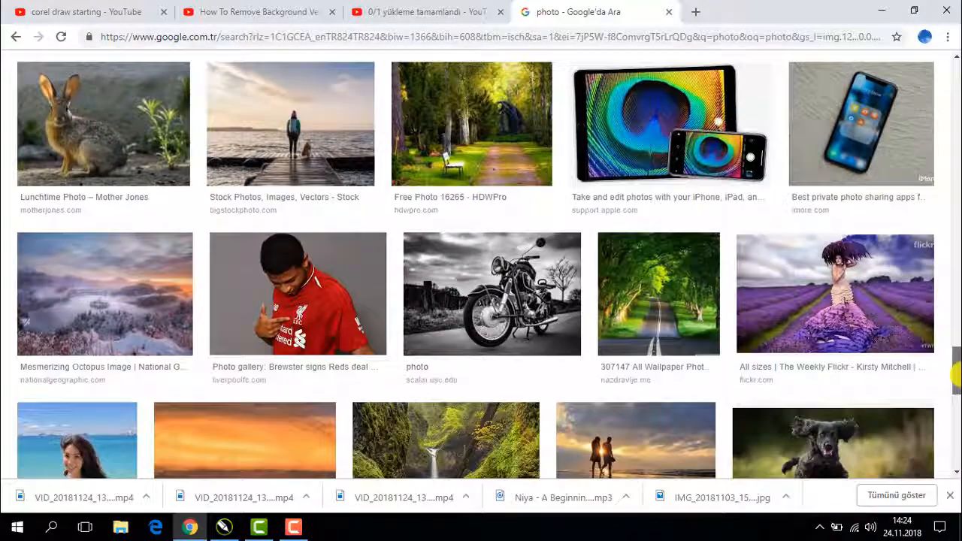
left_click(325, 283)
right_click(349, 296)
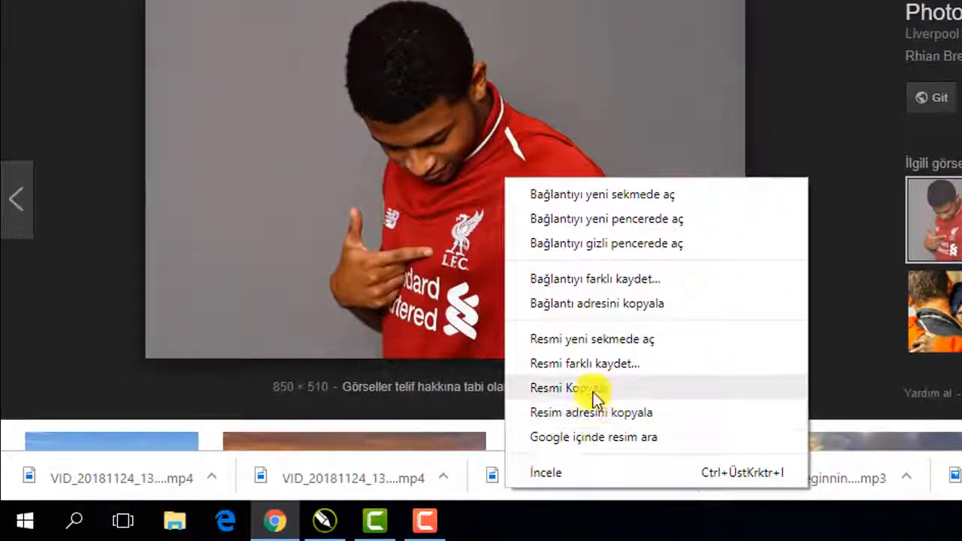
left_click(594, 389)
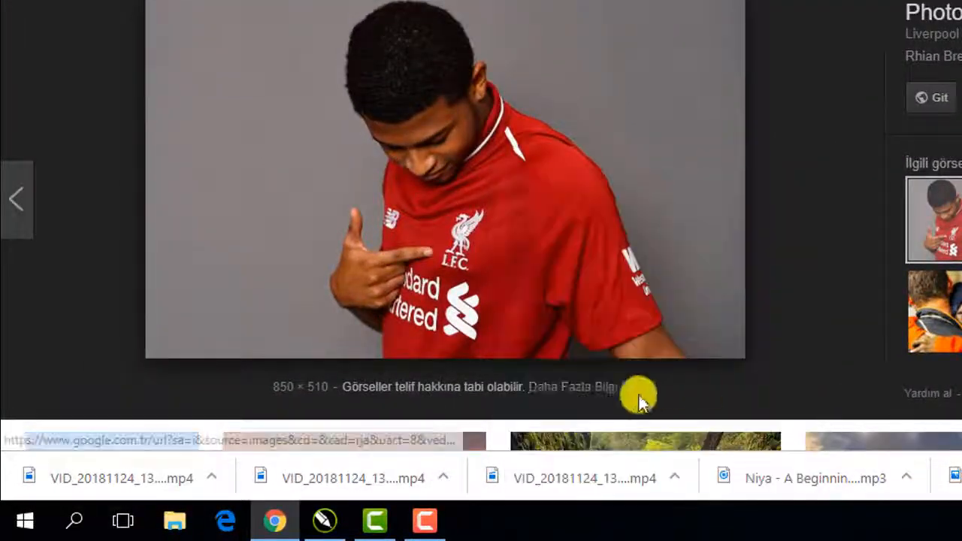
- Return to CorelDRAW, paste the copied photo, and move it to the left so it extends beyond the page
left_click(912, 7)
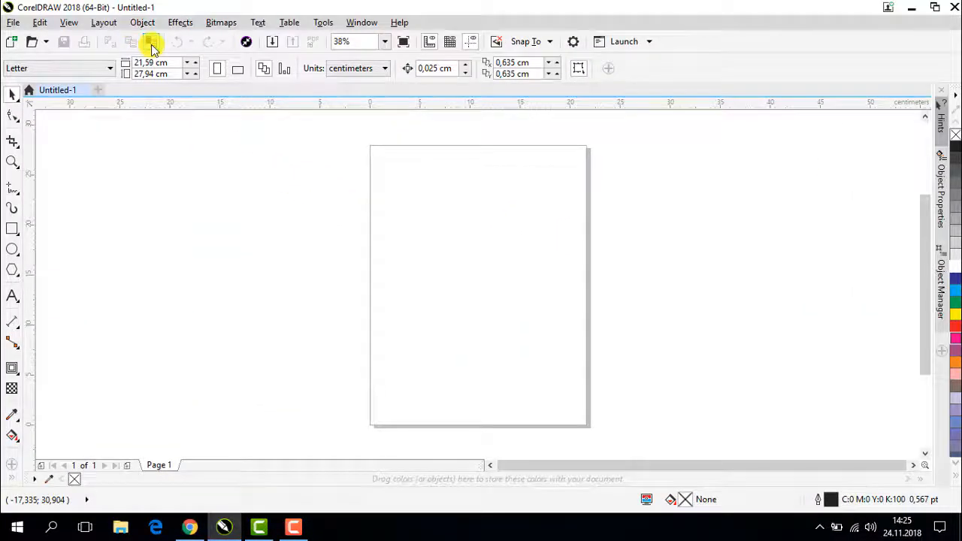
left_click(152, 44)
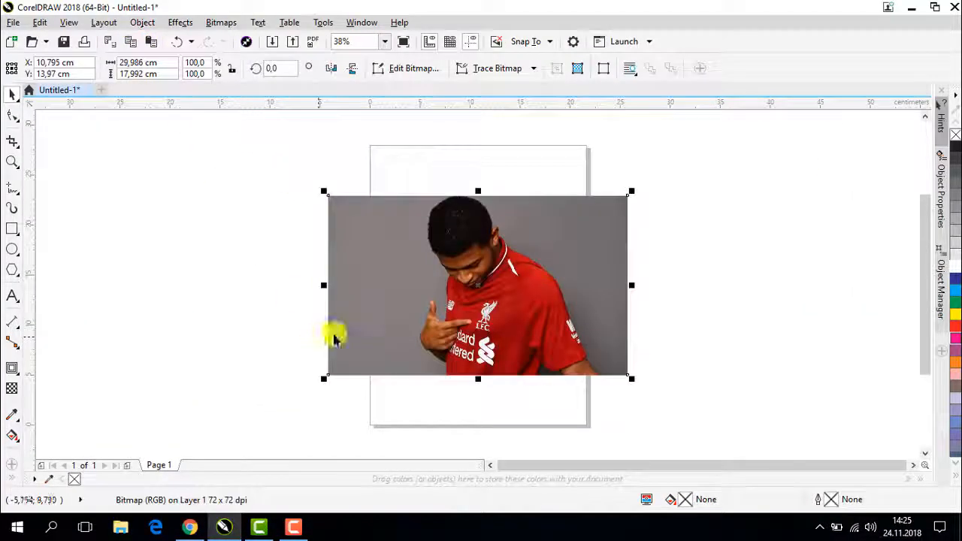
left_click_drag(434, 308, 241, 286)
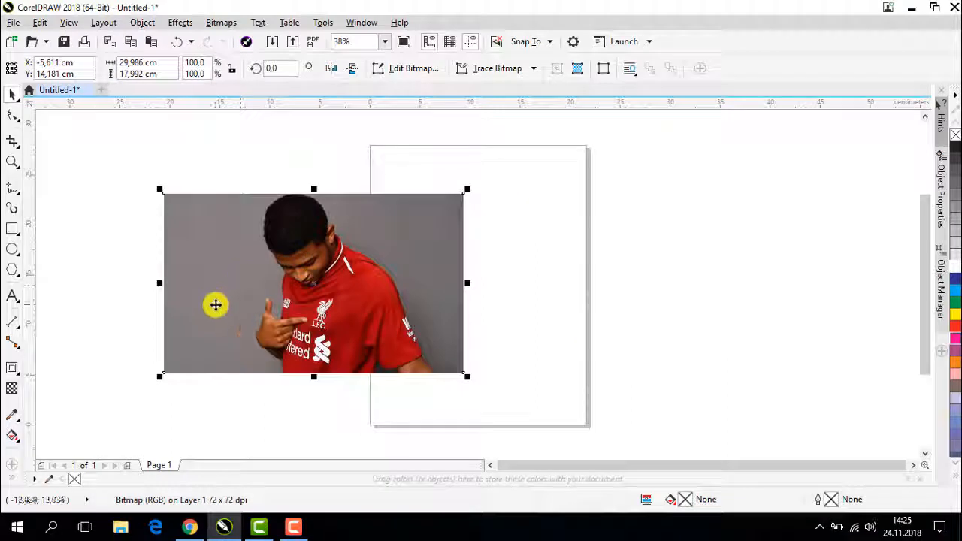
- Duplicate the photo with the default offset and place the copy to the right of the original
right_click(207, 233)
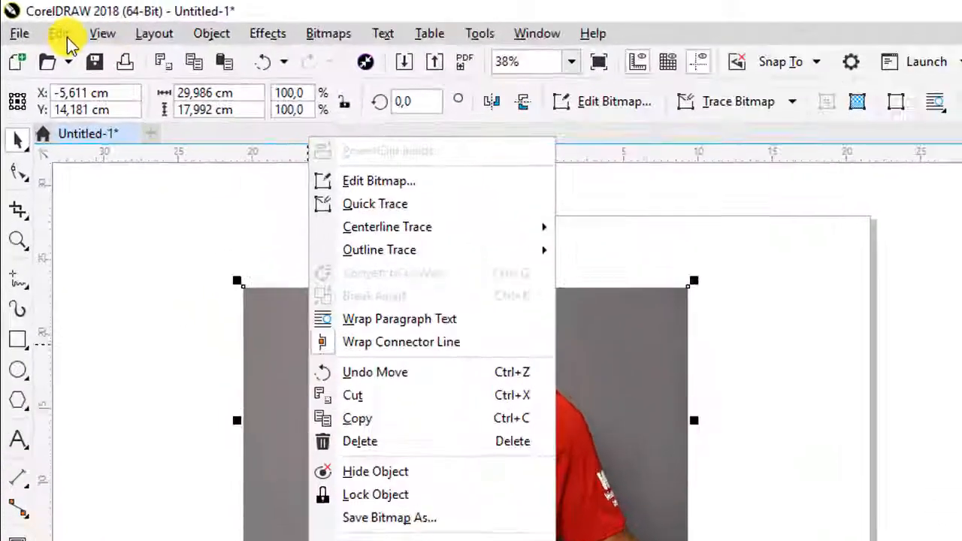
left_click(39, 23)
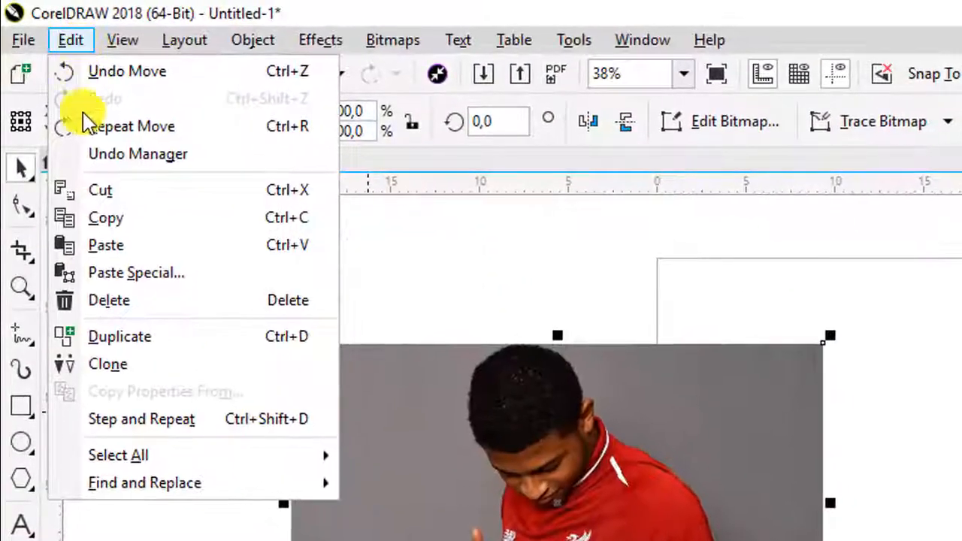
left_click(90, 229)
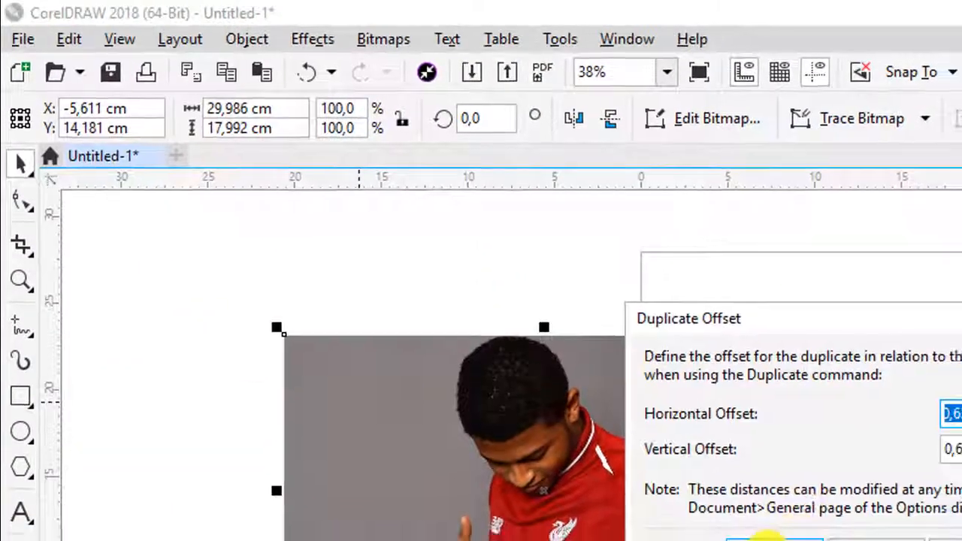
left_click(770, 538)
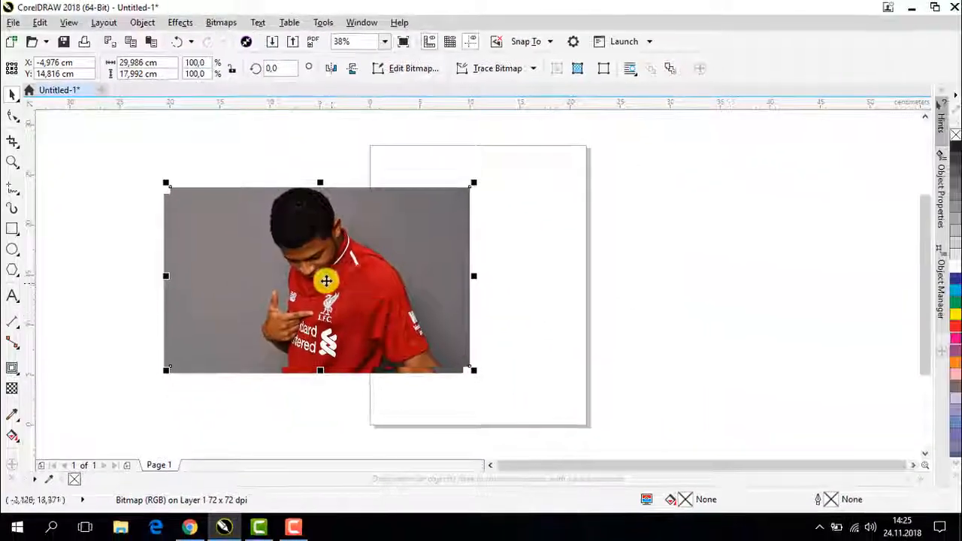
left_click_drag(326, 280, 621, 286)
- Outline-trace the duplicate photo as a Logo with Detail at maximum and automatic background removal
left_click(523, 77)
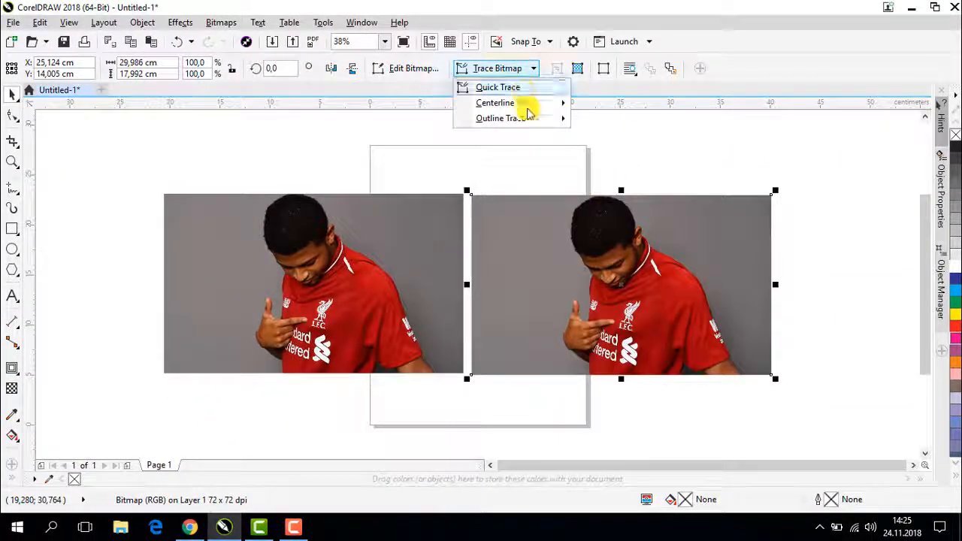
mouse_move(528, 118)
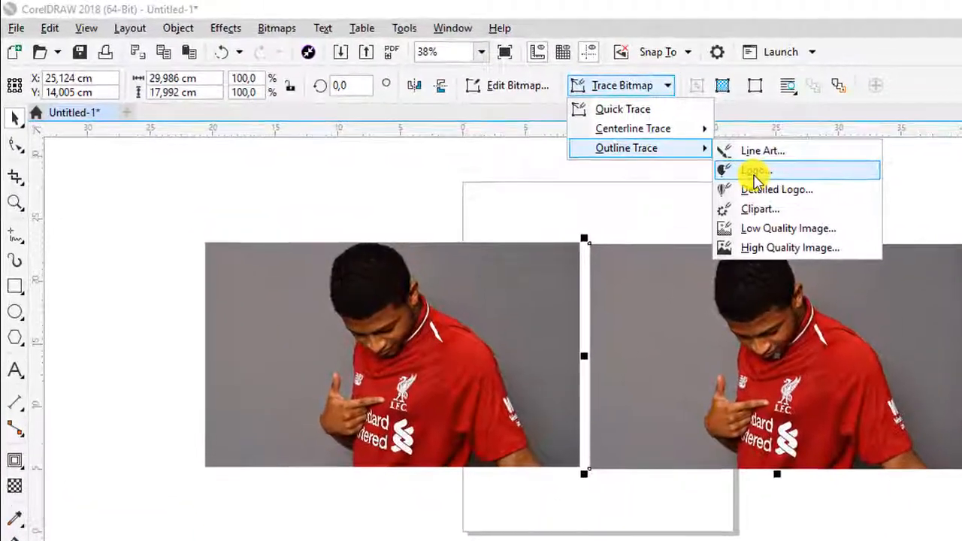
left_click(606, 136)
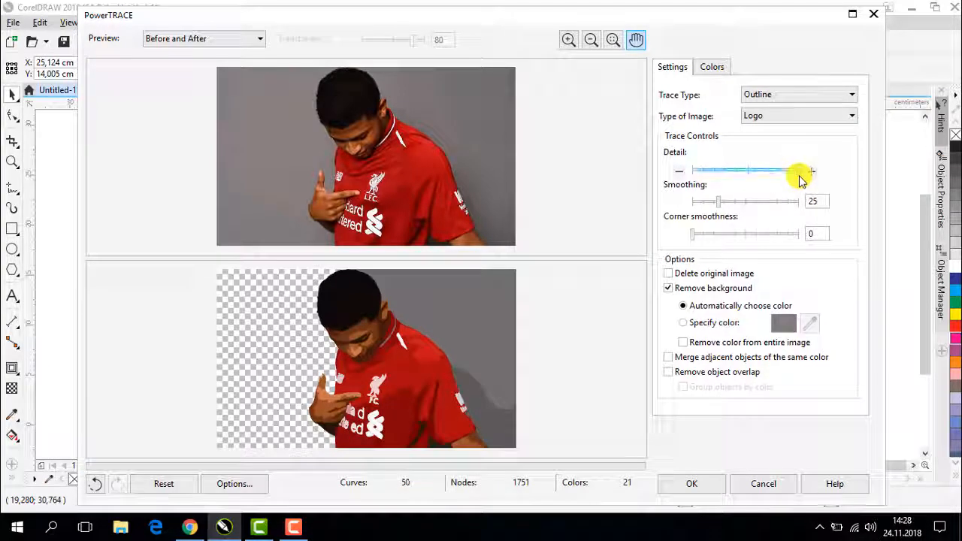
left_click(801, 178)
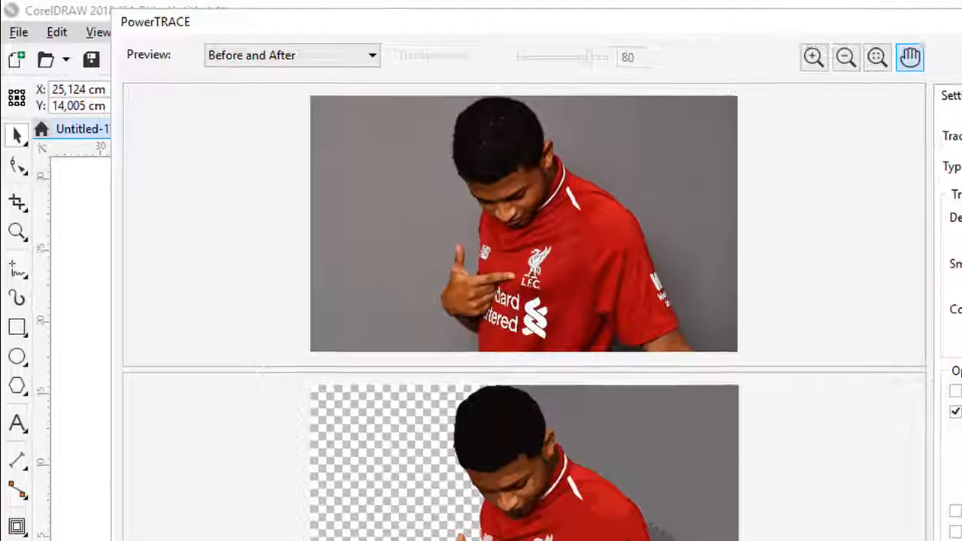
left_click(961, 540)
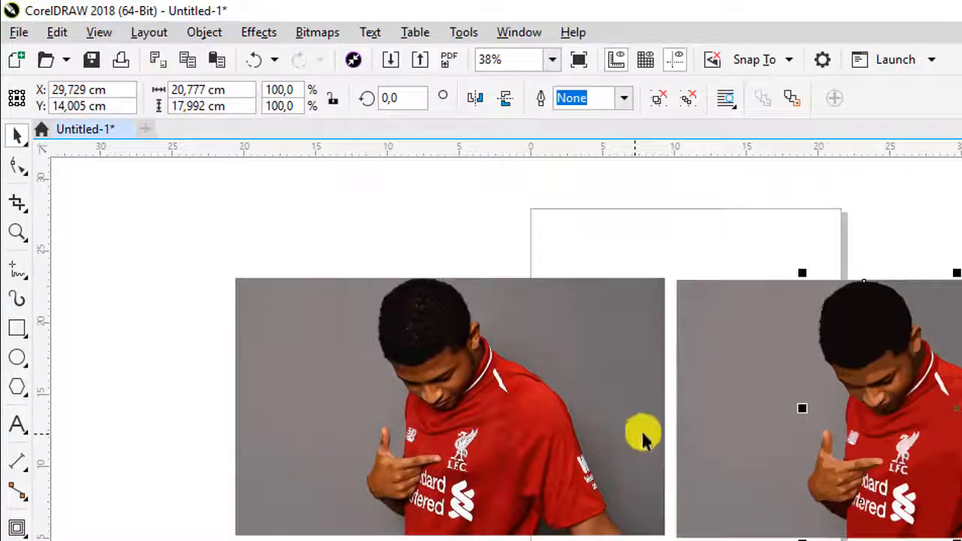
- Ungroup the traced result, pull the duplicate bitmap out from under it, and delete that bitmap
left_click(661, 100)
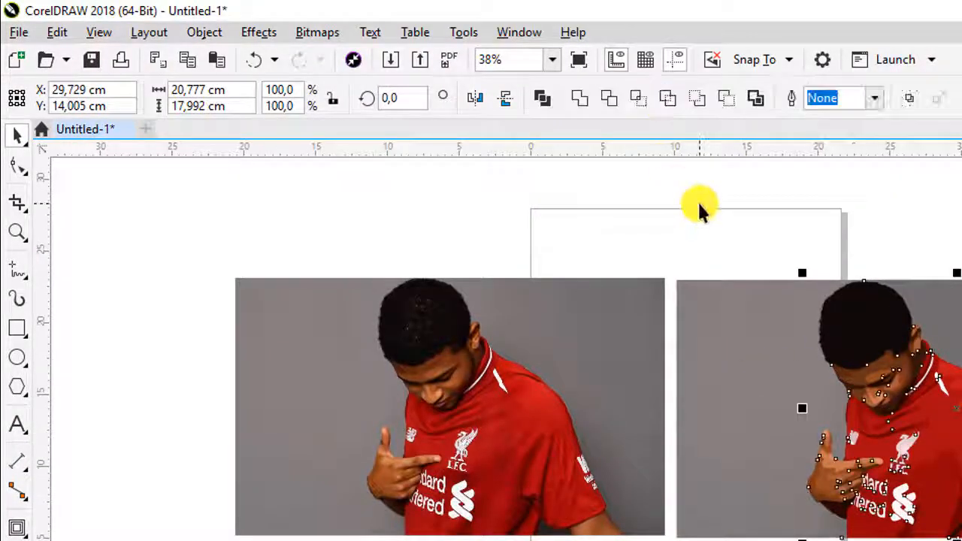
left_click(700, 205)
left_click_drag(737, 335, 712, 540)
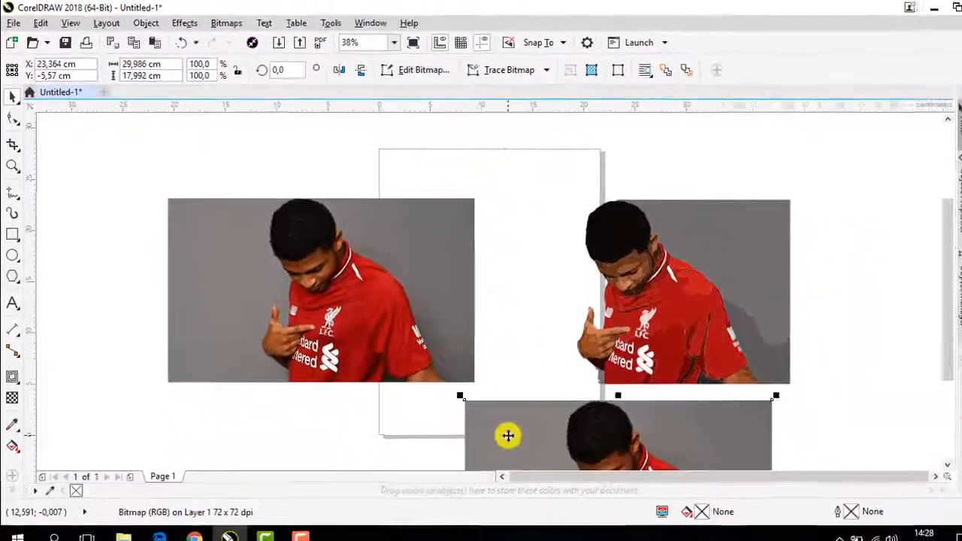
left_click_drag(533, 420, 416, 171)
right_click(418, 172)
left_click(451, 298)
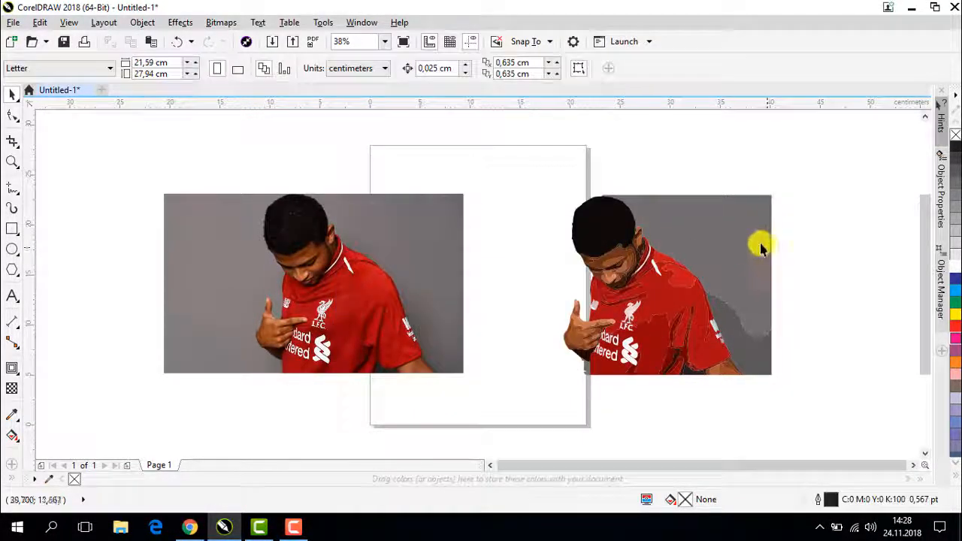
- Delete the grey background and shadow pieces remaining around the traced player
left_click(755, 236)
right_click(753, 234)
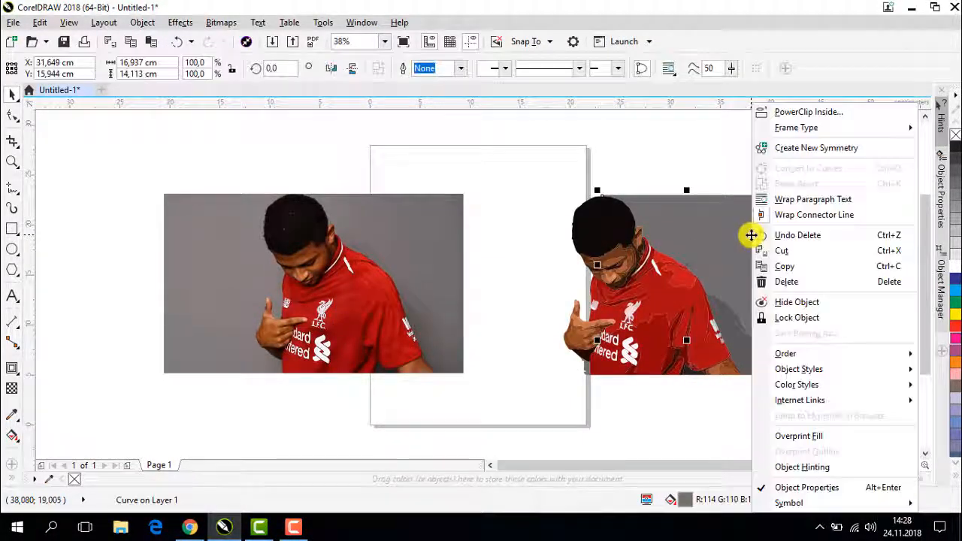
left_click(800, 282)
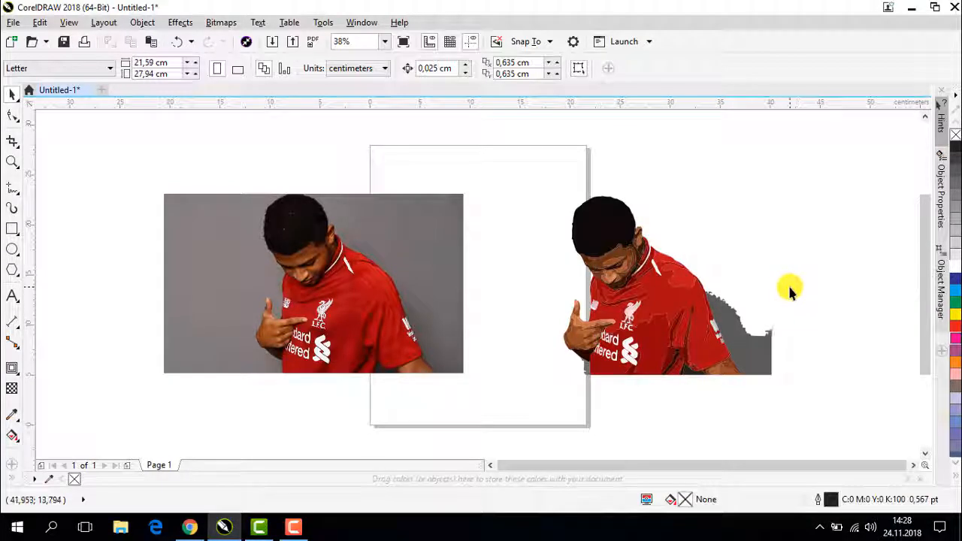
left_click(767, 347)
right_click(764, 349)
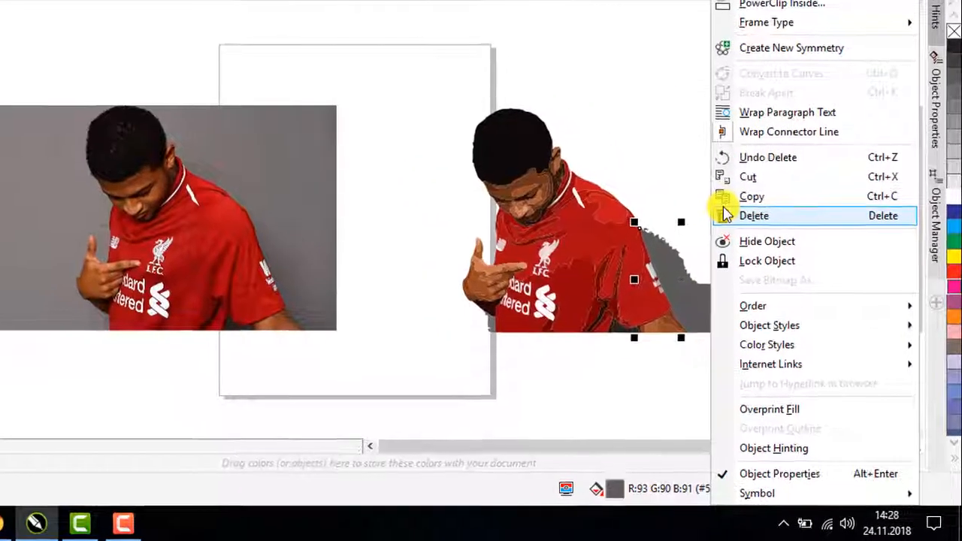
left_click(728, 216)
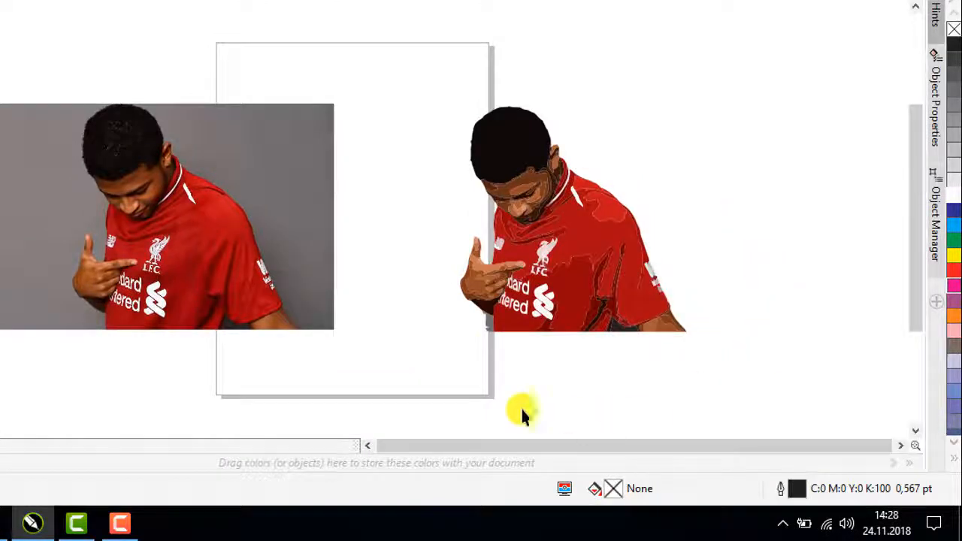
left_click(487, 333)
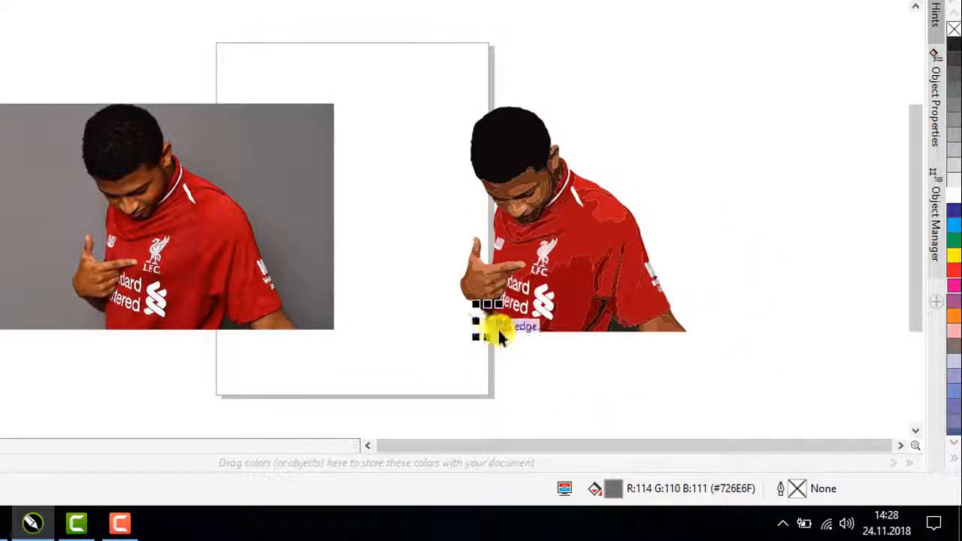
key("Delete")
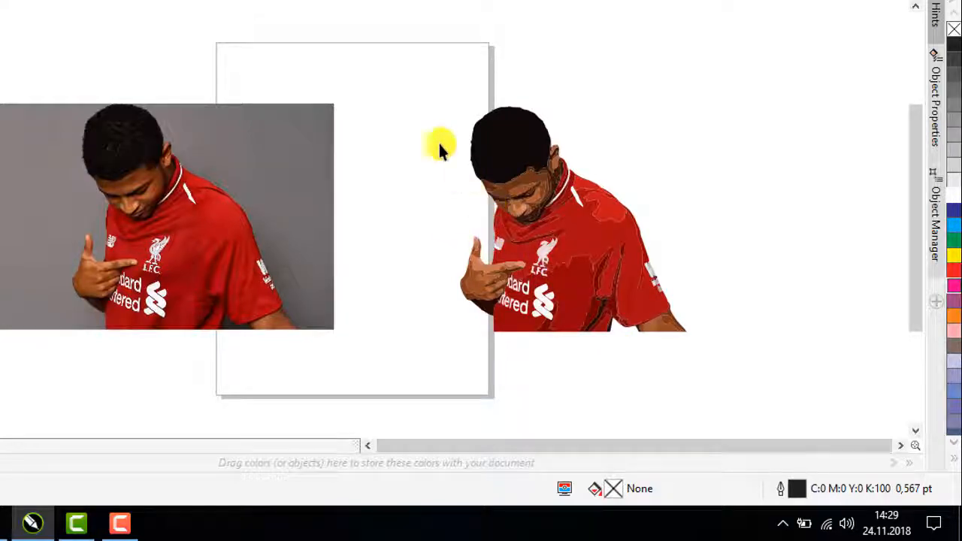
- Select all pieces of the traced player and move them farther right, clear of the page
left_click_drag(421, 96, 717, 370)
left_click_drag(583, 255, 637, 243)
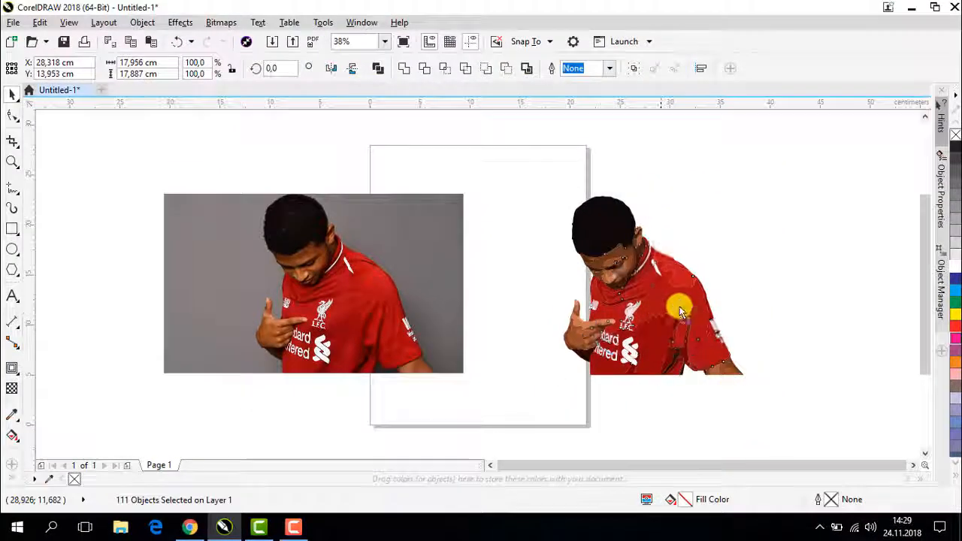
left_click_drag(707, 309, 683, 306)
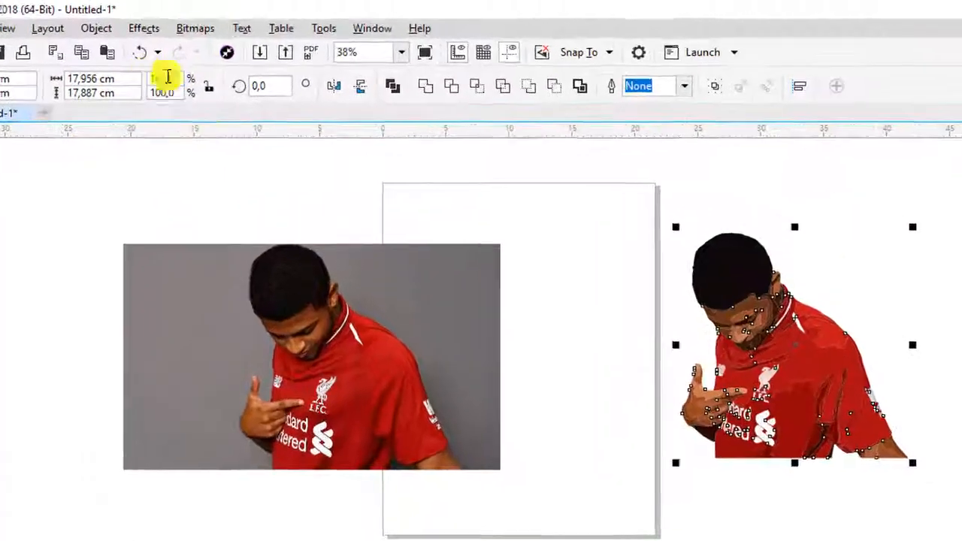
- Turn the traced pieces into a solid single-color silhouette using Combine, Break Apart, and Weld
left_click(399, 93)
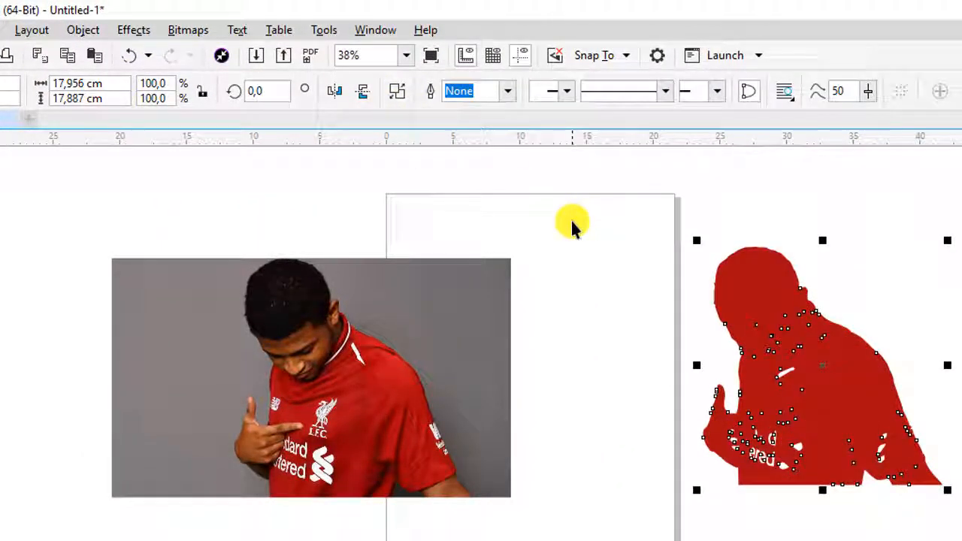
left_click(398, 92)
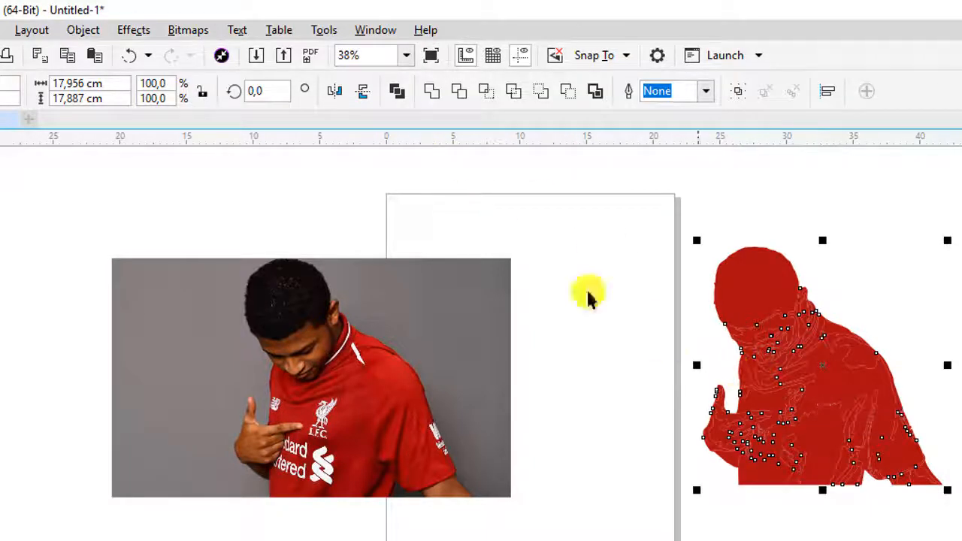
left_click(433, 92)
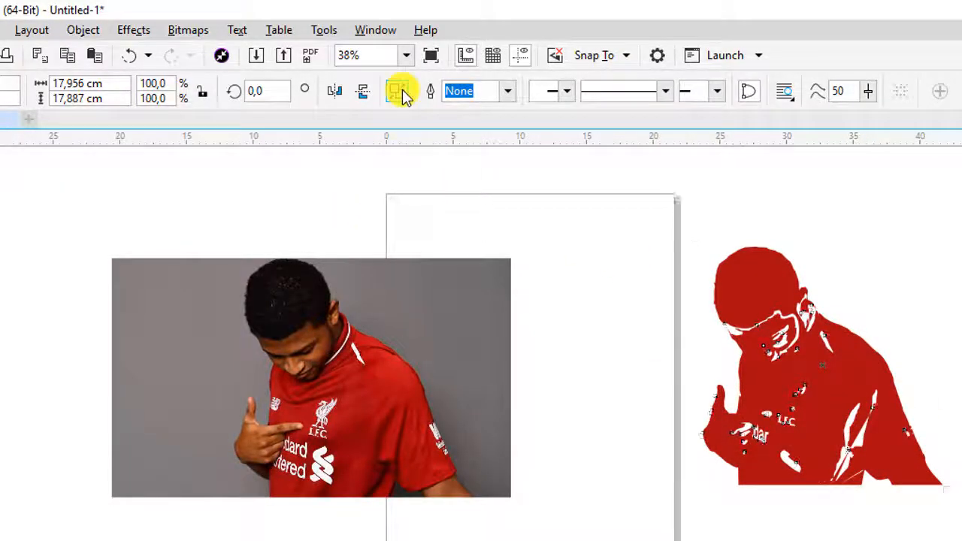
left_click(399, 92)
left_click(401, 92)
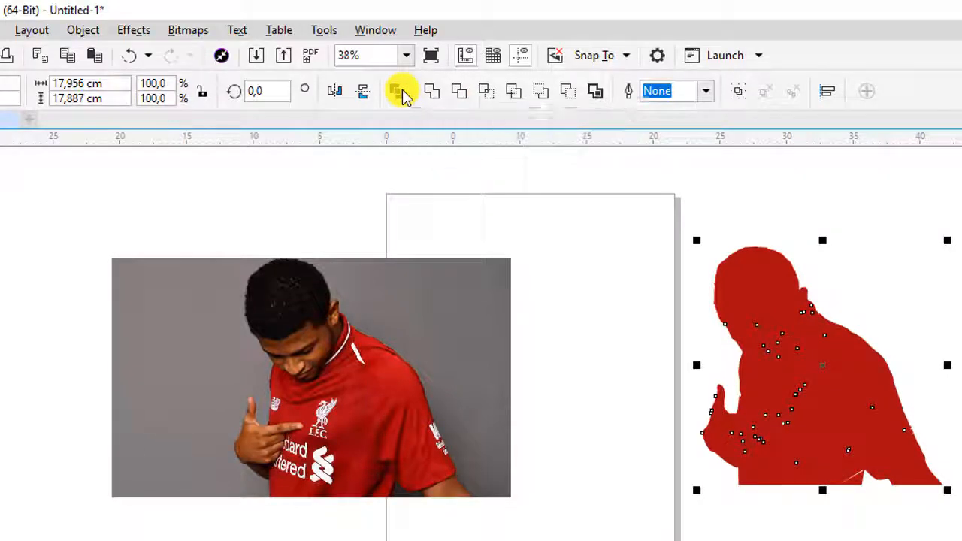
left_click(398, 92)
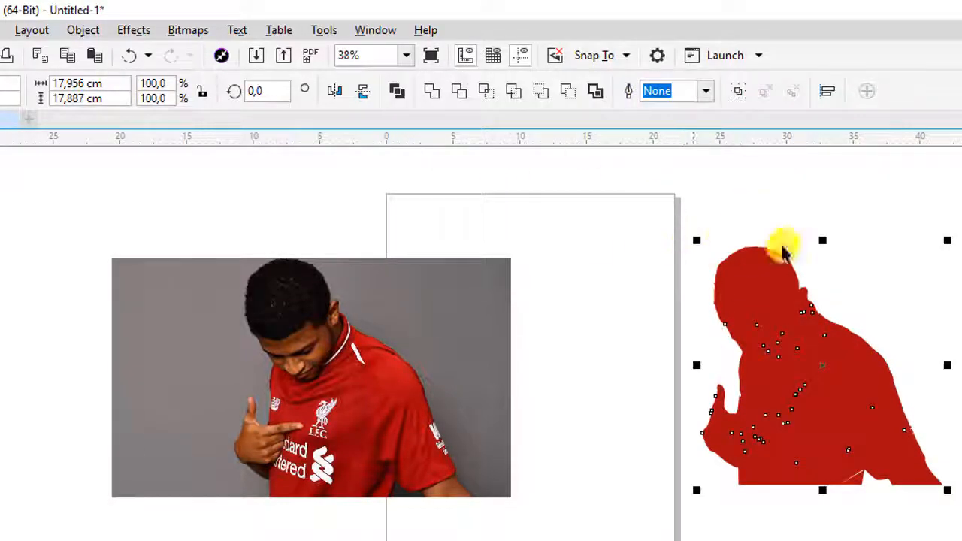
left_click(804, 388)
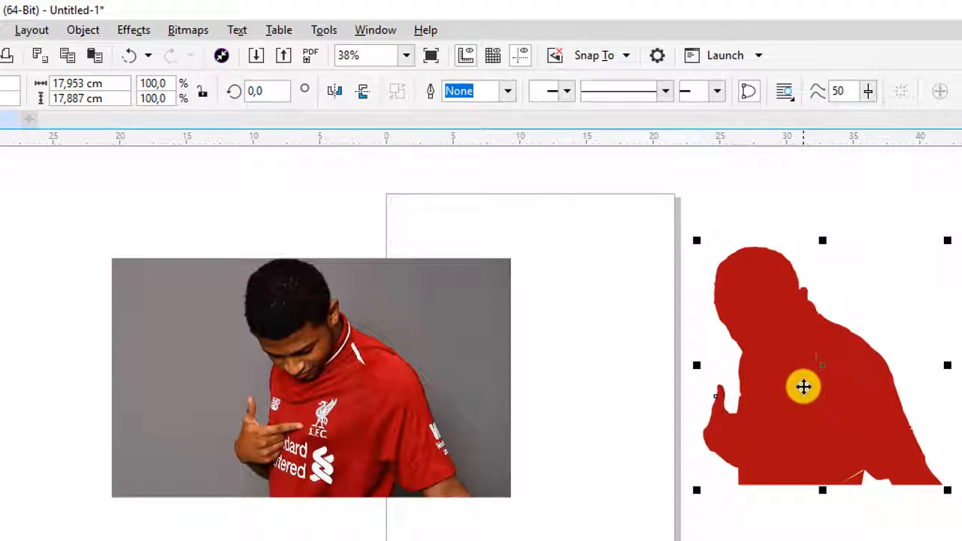
right_click(804, 387)
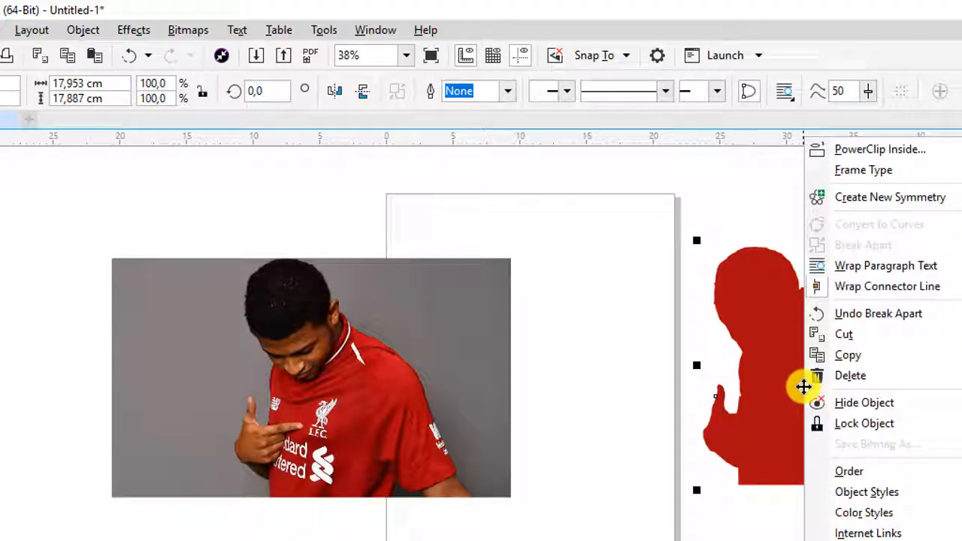
left_click(733, 206)
left_click(786, 338)
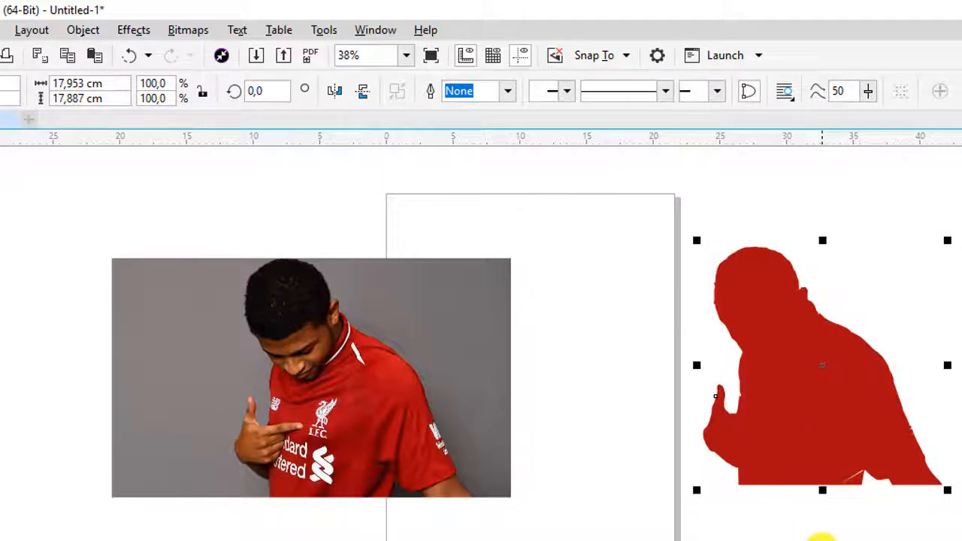
left_click(822, 539)
left_click(809, 409)
- Check the silhouette in Wireframe view for leftover shapes inside its outline, and return to Enhanced view
left_click(91, 50)
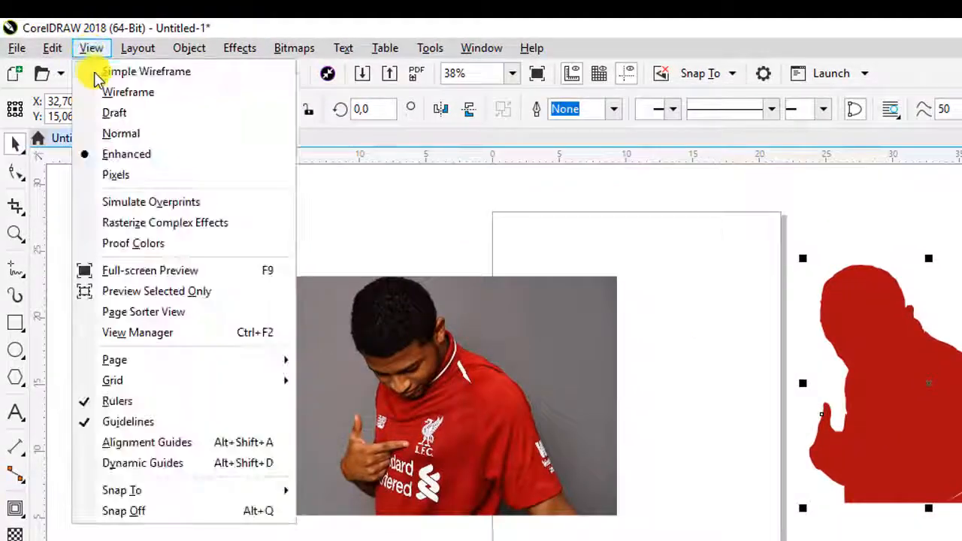
left_click(124, 92)
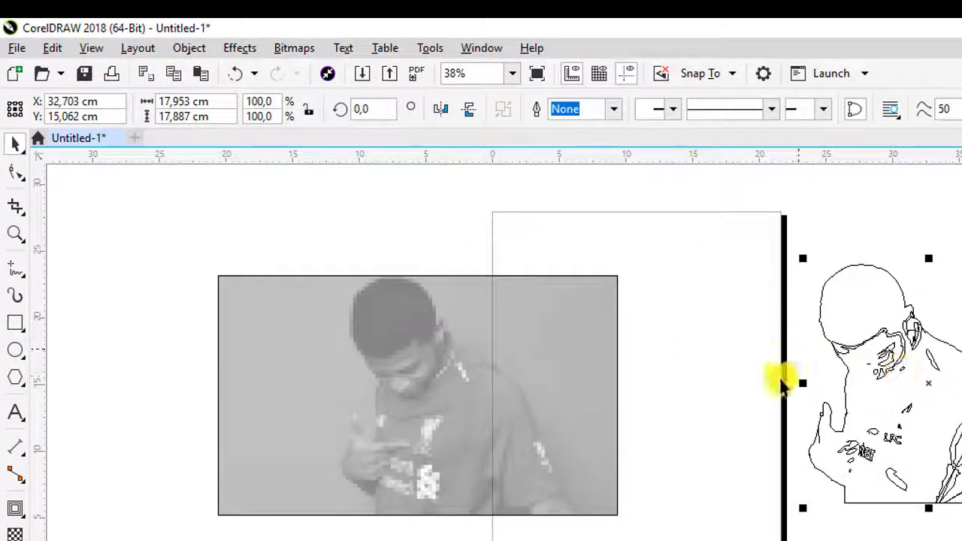
scroll(937, 365, "up", 2)
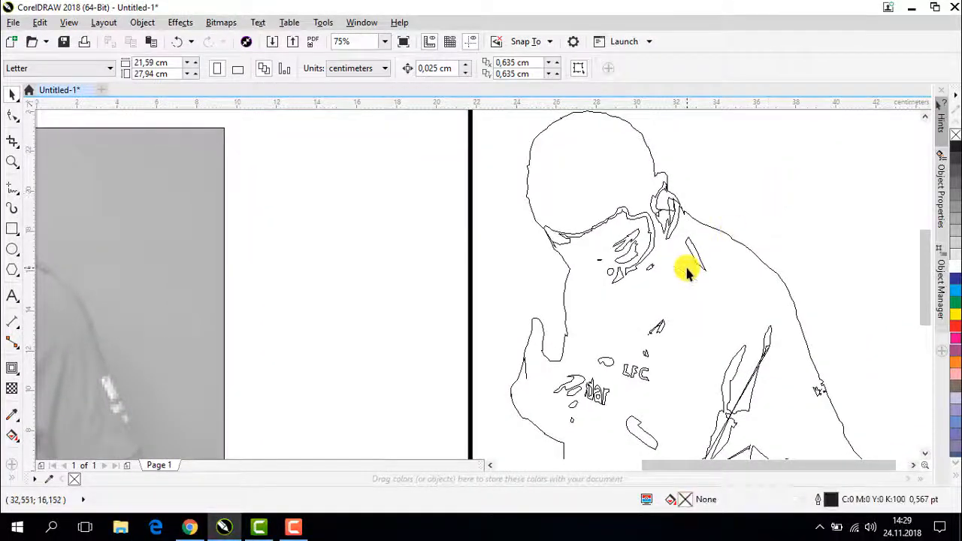
left_click(687, 272)
left_click(83, 23)
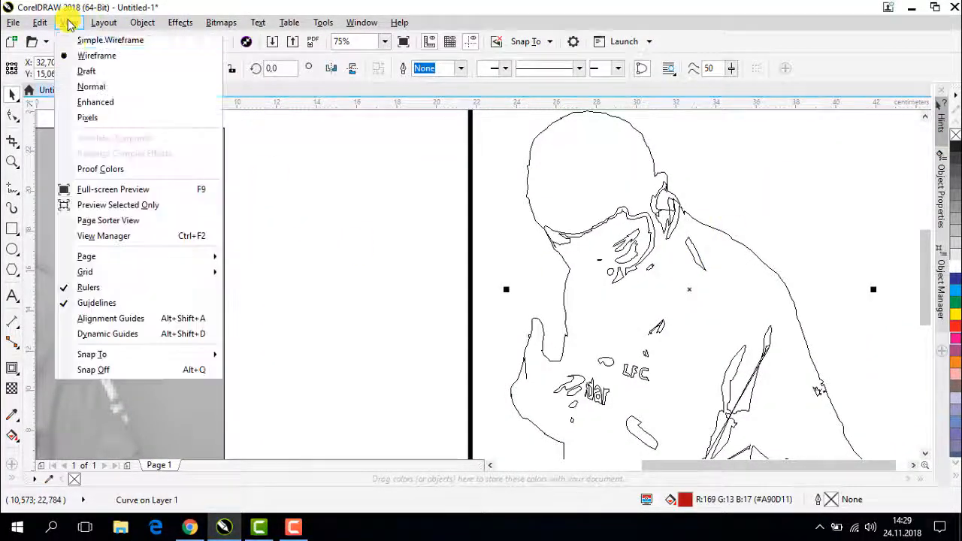
left_click(91, 101)
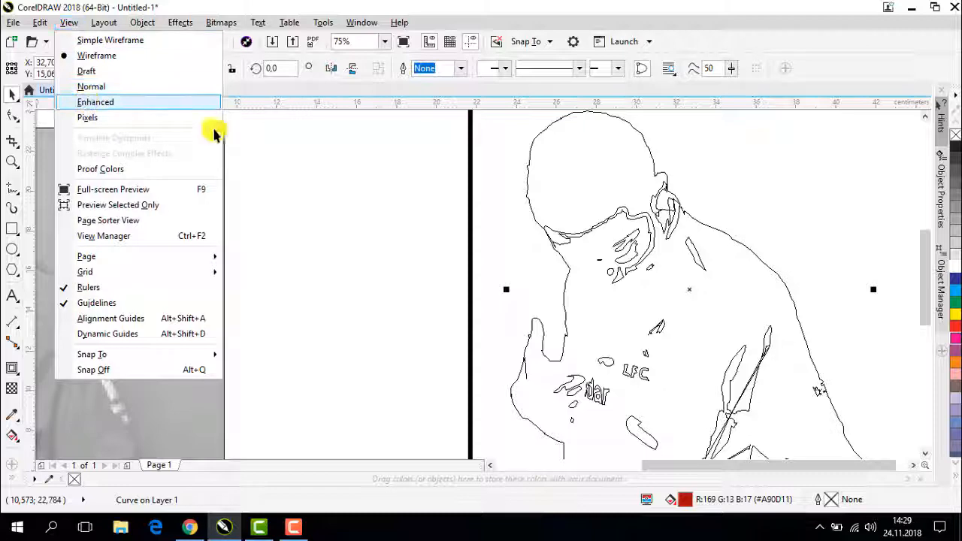
key("Escape")
scroll(752, 331, "down", 2)
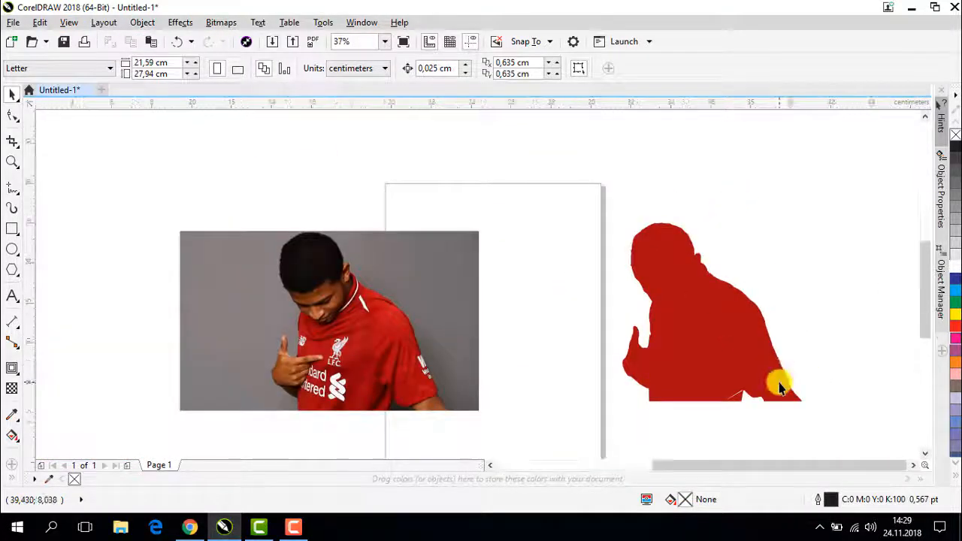
- Move the large red silhouette down and left, off the small traced fragments lying beneath it
scroll(777, 382, "up", 2)
left_click(646, 266)
left_click_drag(602, 291, 511, 354)
scroll(617, 266, "down", 2)
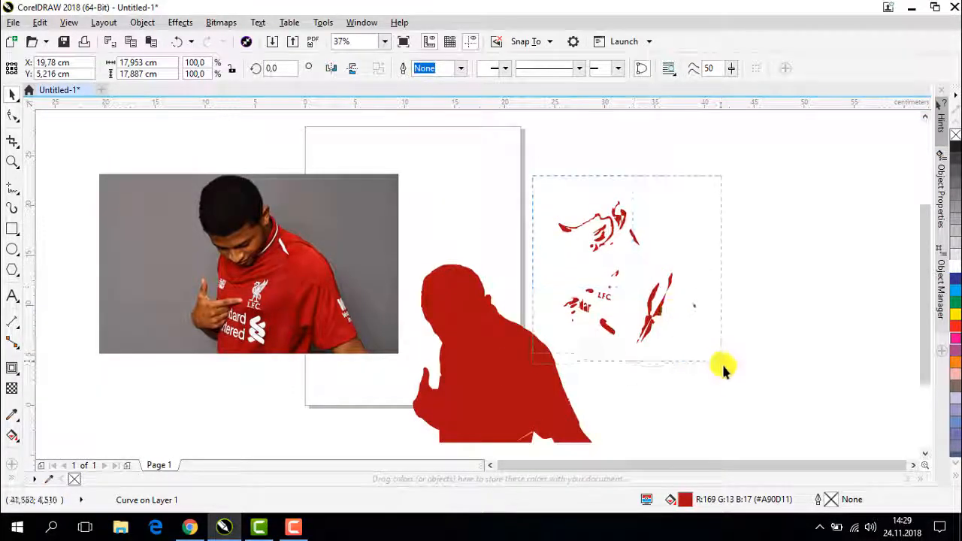
- Delete all the loose red fragments and move the silhouette back to the empty area right of the page
left_click_drag(774, 387, 774, 385)
right_click(652, 324)
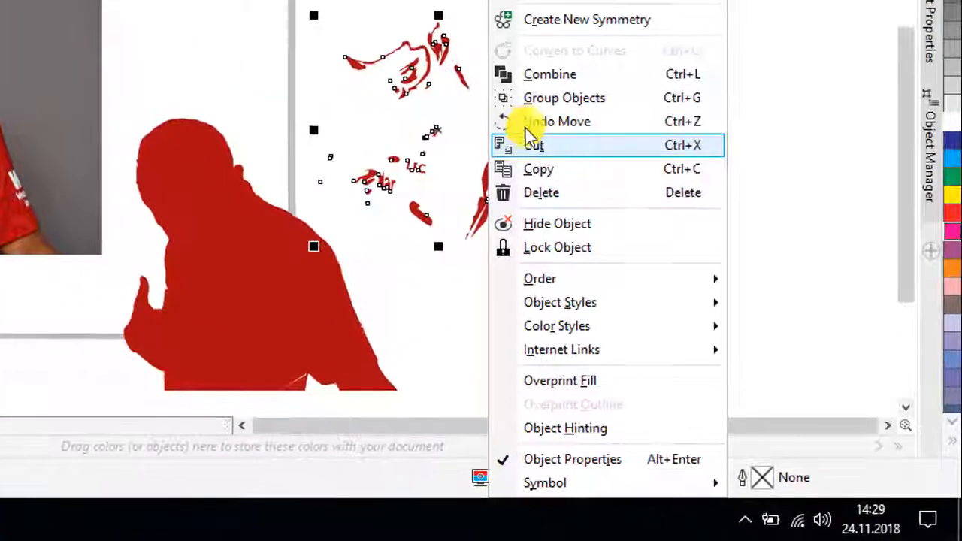
left_click(559, 196)
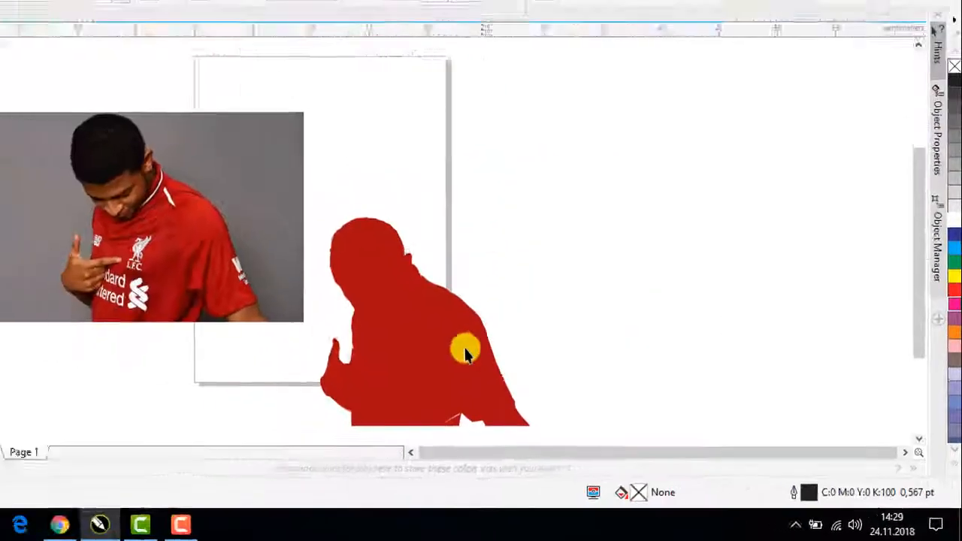
left_click(282, 277)
left_click_drag(486, 363, 626, 273)
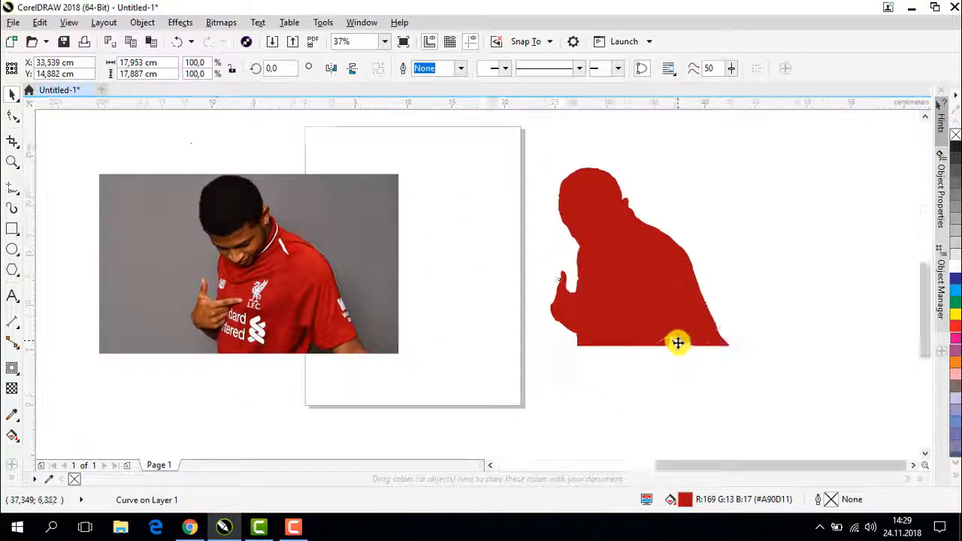
- Remove the thin white sliver at the silhouette's lower edge by deleting its nodes with the Shape tool
scroll(677, 339, "up", 4)
scroll(648, 286, "up", 2)
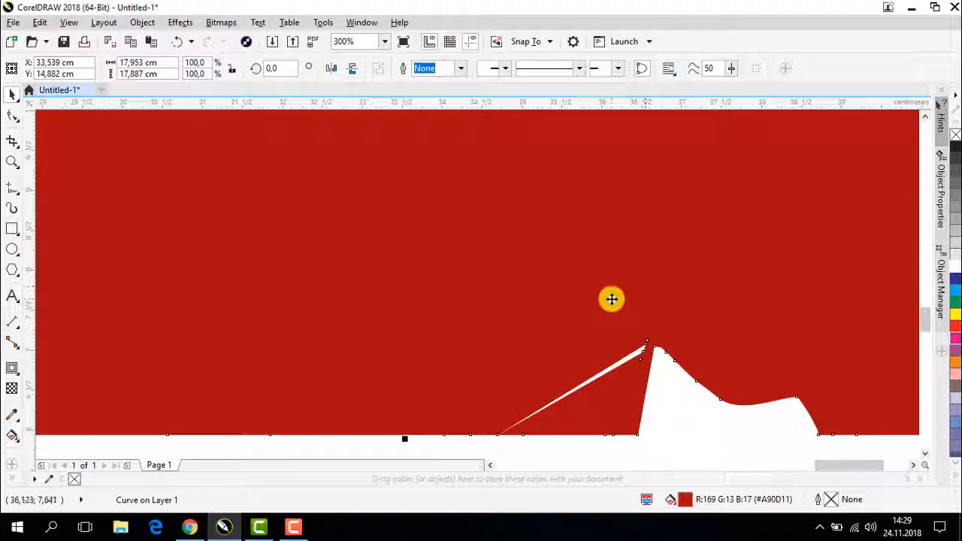
key("F10")
left_click(652, 331)
left_click_drag(639, 353, 616, 336)
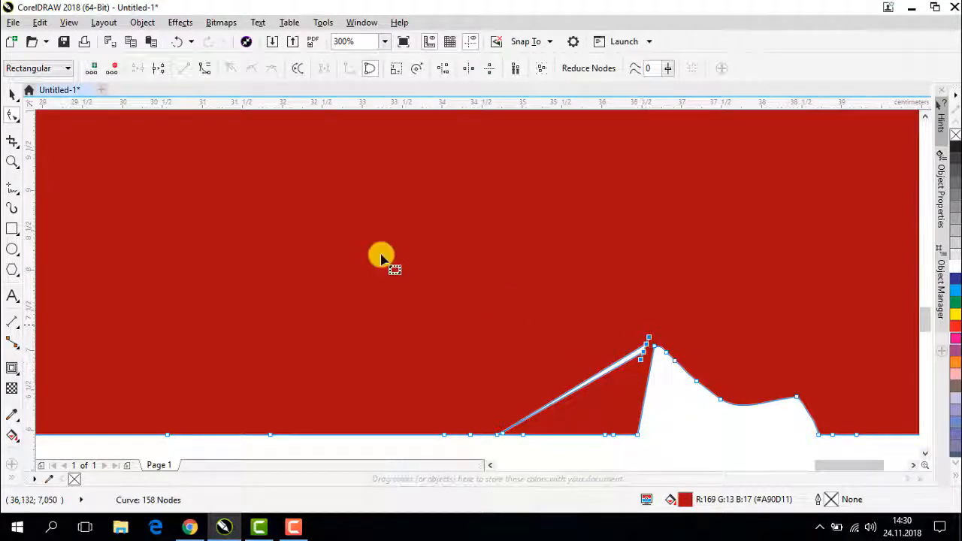
left_click(115, 70)
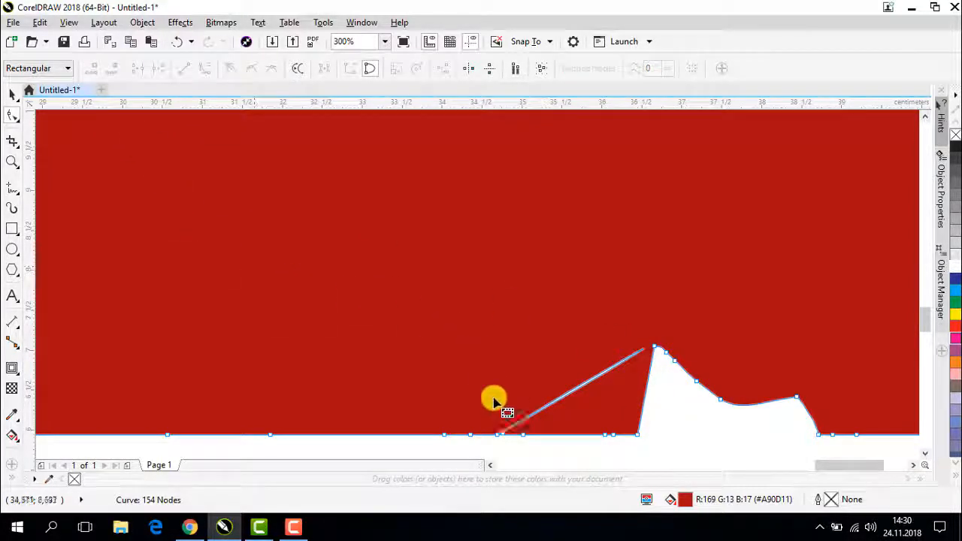
left_click_drag(481, 418, 487, 425)
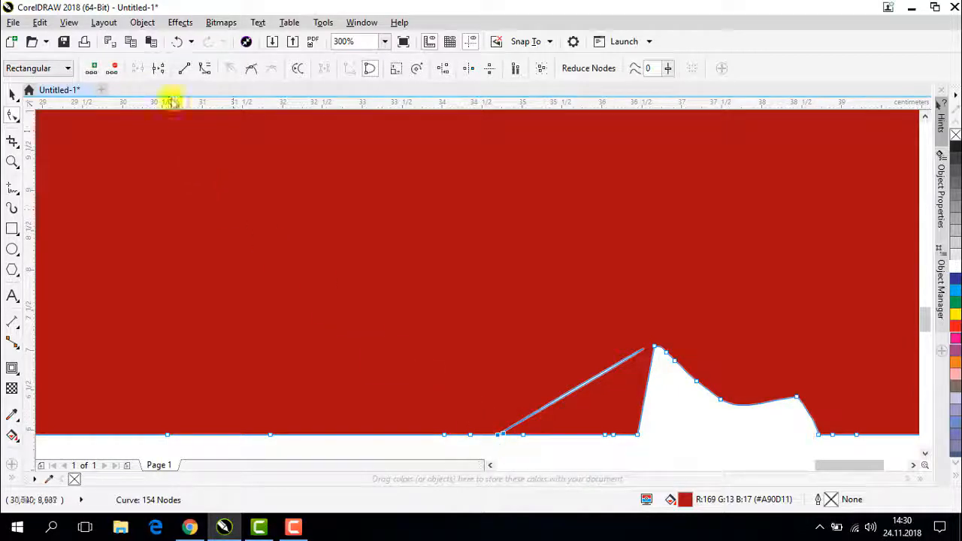
left_click(118, 70)
- Delete the cluster of jagged nodes on the silhouette's sleeve edge above the lower-right corner to smooth the outline
scroll(411, 261, "down", 3)
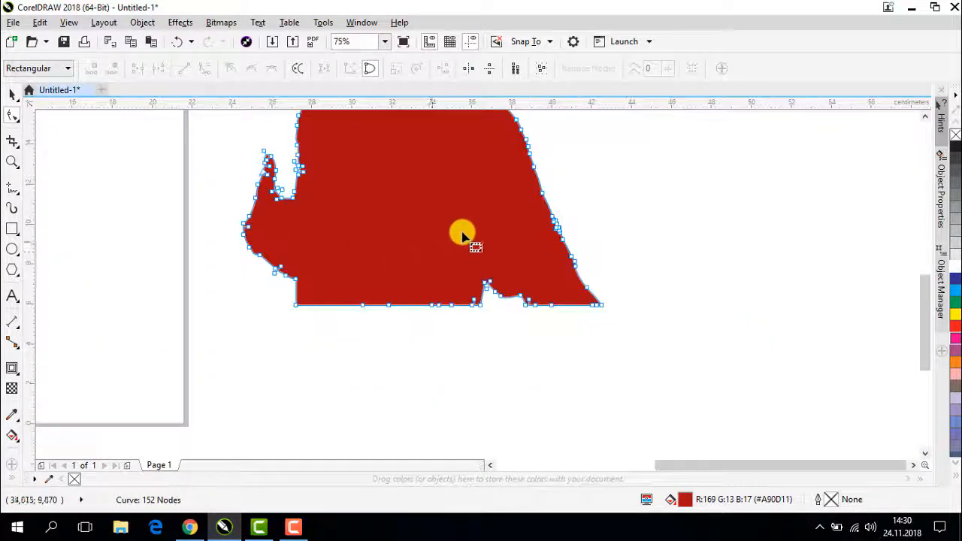
scroll(568, 216, "up", 6)
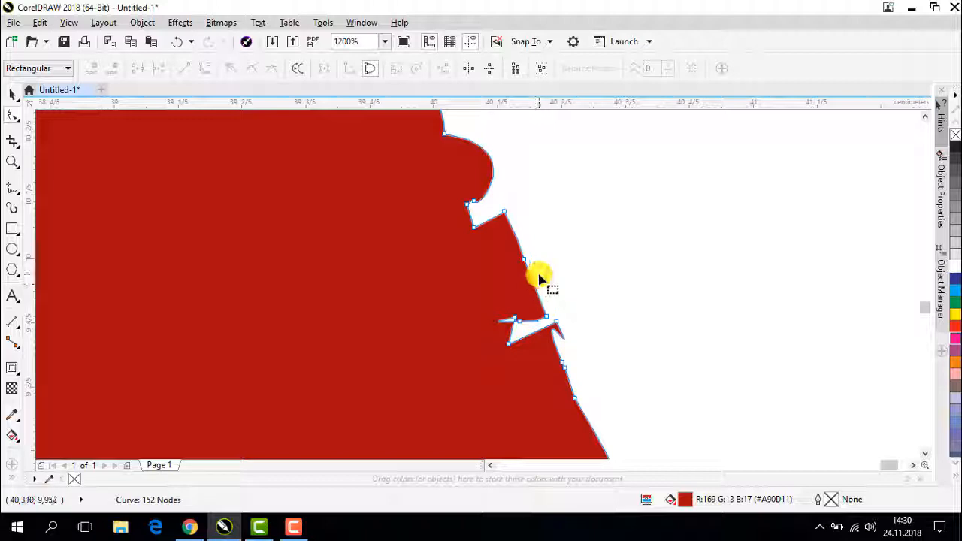
scroll(538, 259, "down", 3)
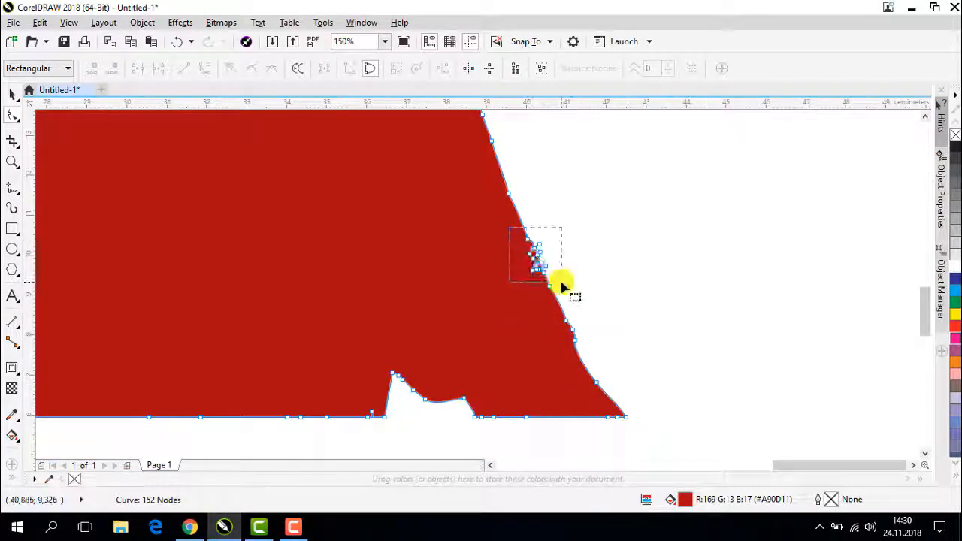
left_click_drag(564, 286, 562, 284)
left_click(112, 68)
- Inspect the silhouette's outline around the raised finger for stray nodes, and deselect the shape
scroll(232, 168, "down", 1)
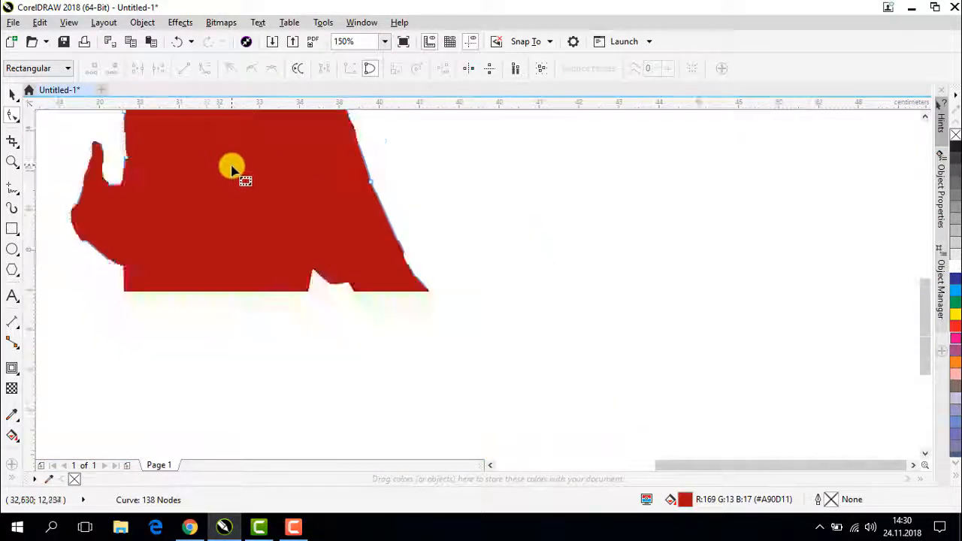
scroll(48, 114, "up", 1)
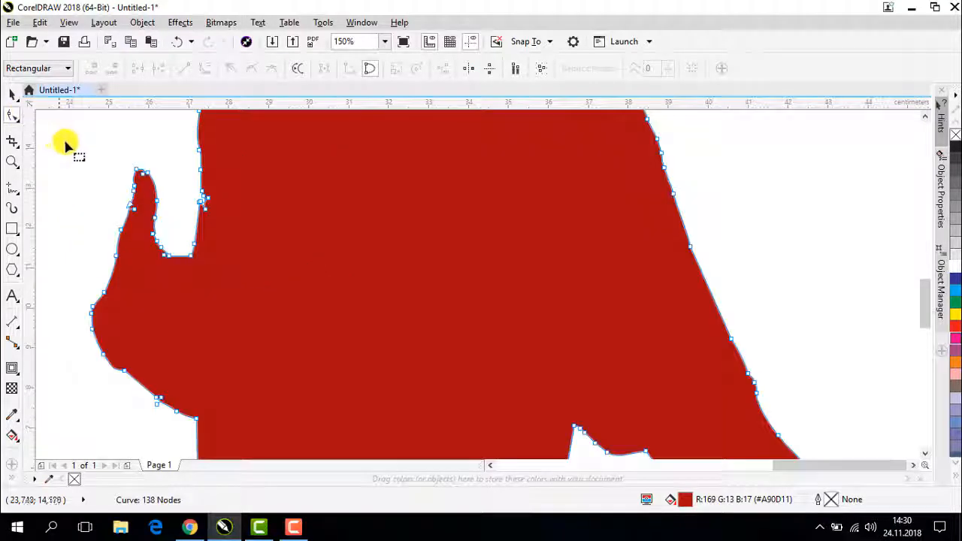
scroll(161, 167, "up", 1)
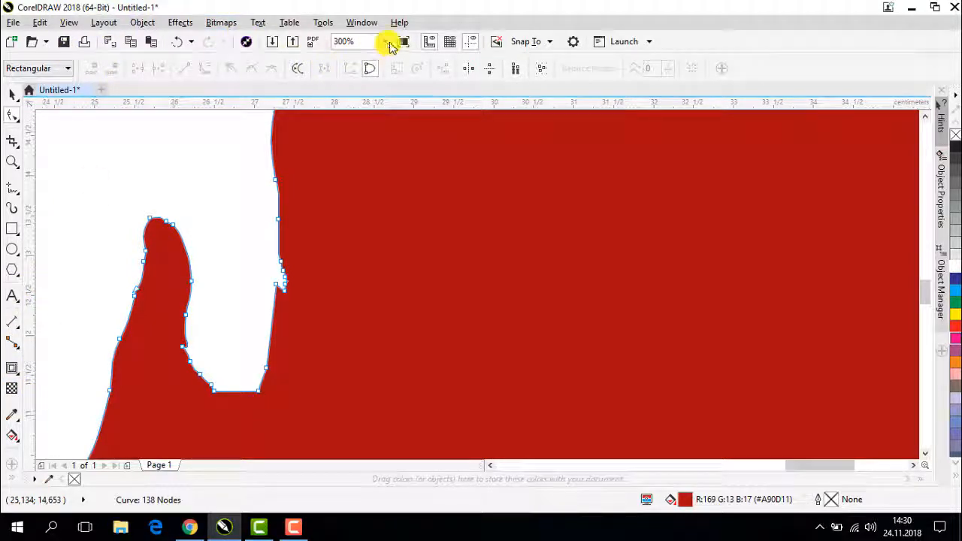
left_click(390, 43)
left_click(342, 130)
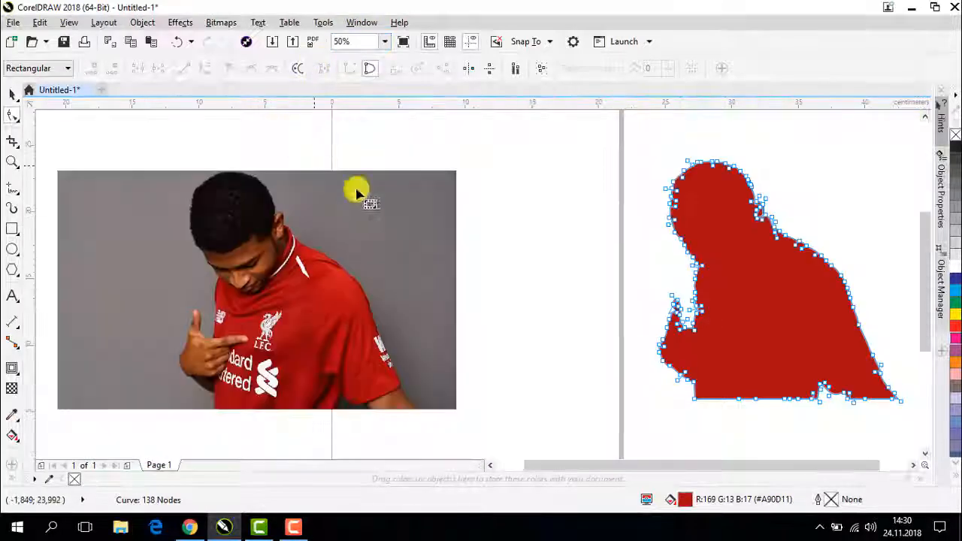
left_click(12, 93)
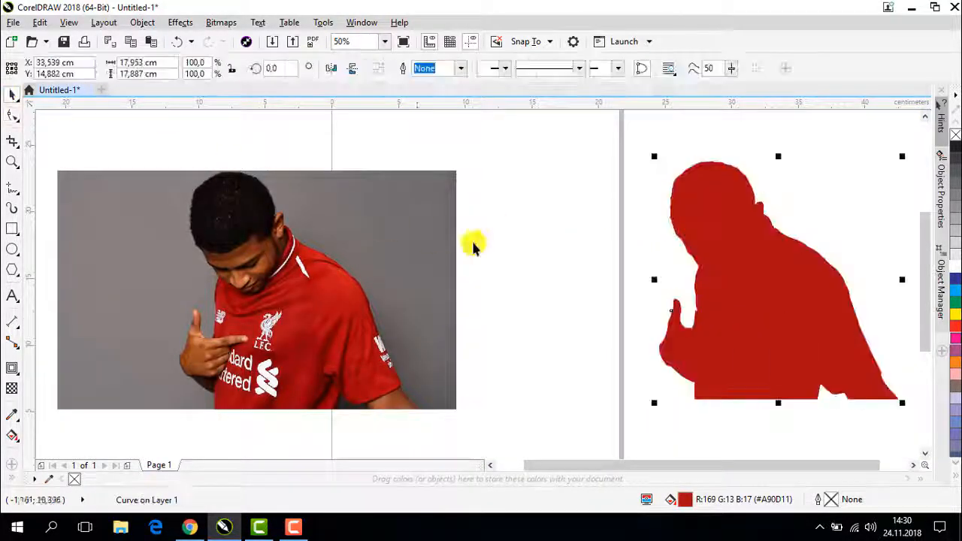
left_click(556, 248)
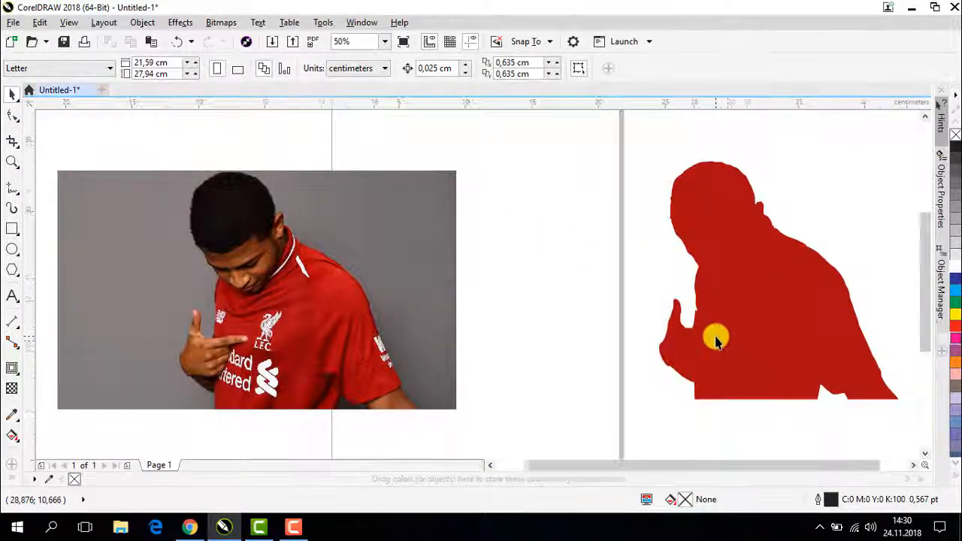
- Delete the stray nodes on the chest edge beside the raised finger with the Shape tool, and deselect the silhouette
scroll(717, 337, "up", 1)
double_click(704, 297)
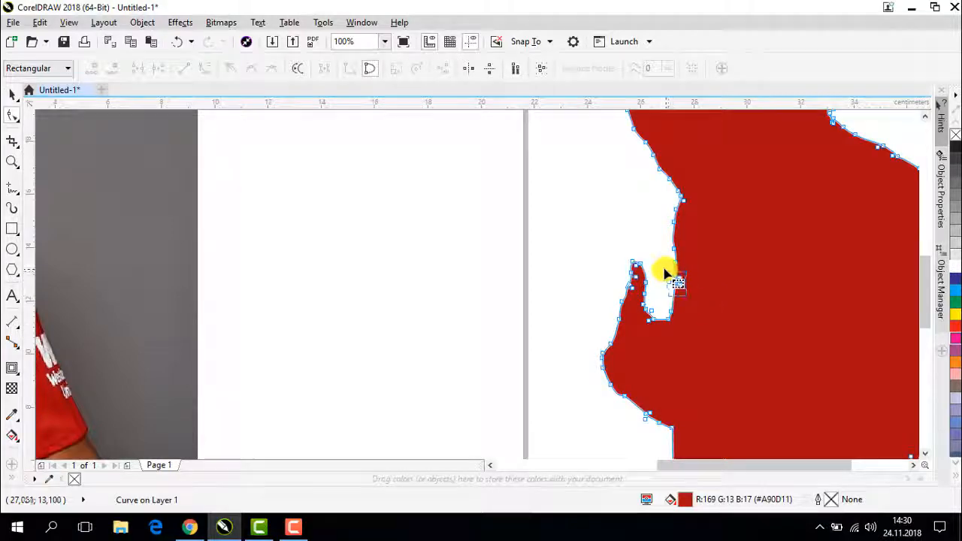
left_click_drag(665, 271, 663, 268)
left_click(114, 68)
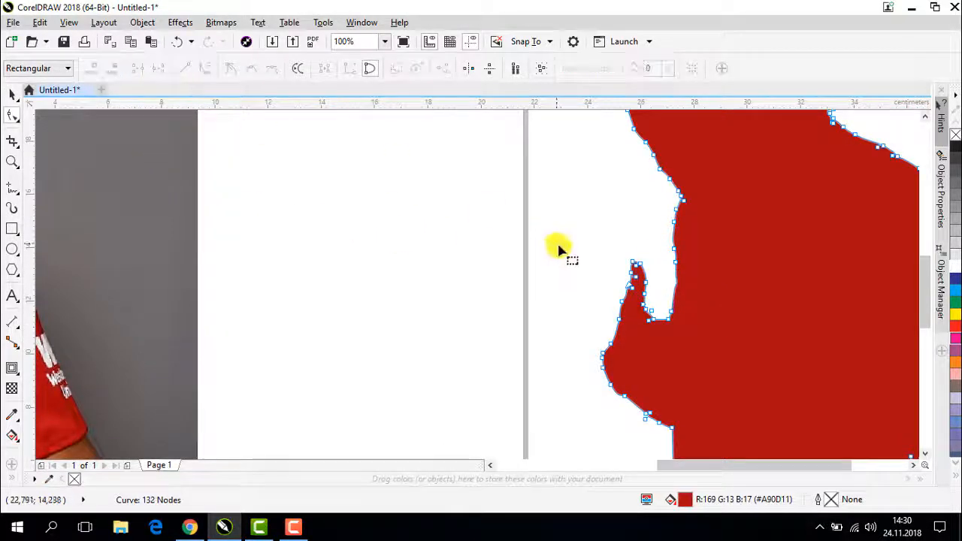
scroll(559, 248, "down", 1)
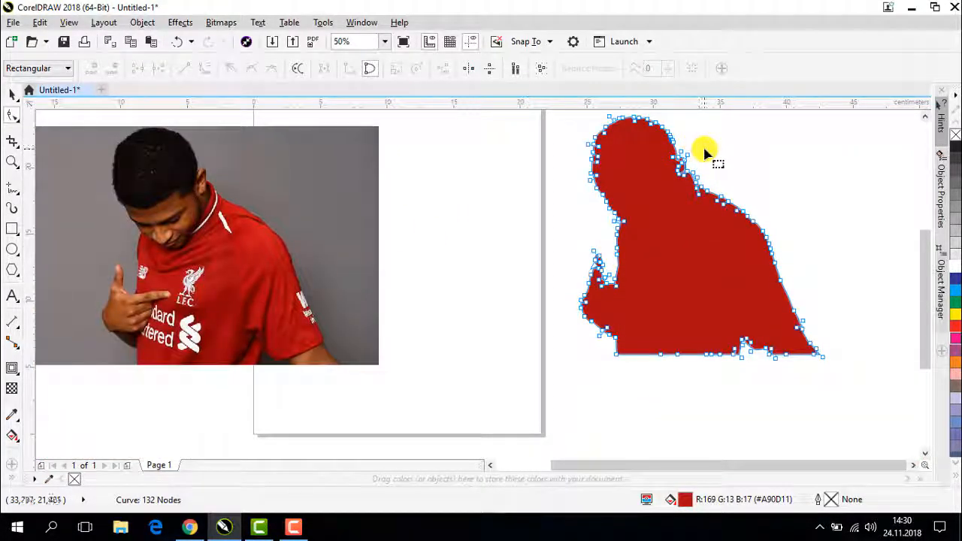
left_click(12, 92)
left_click(403, 227)
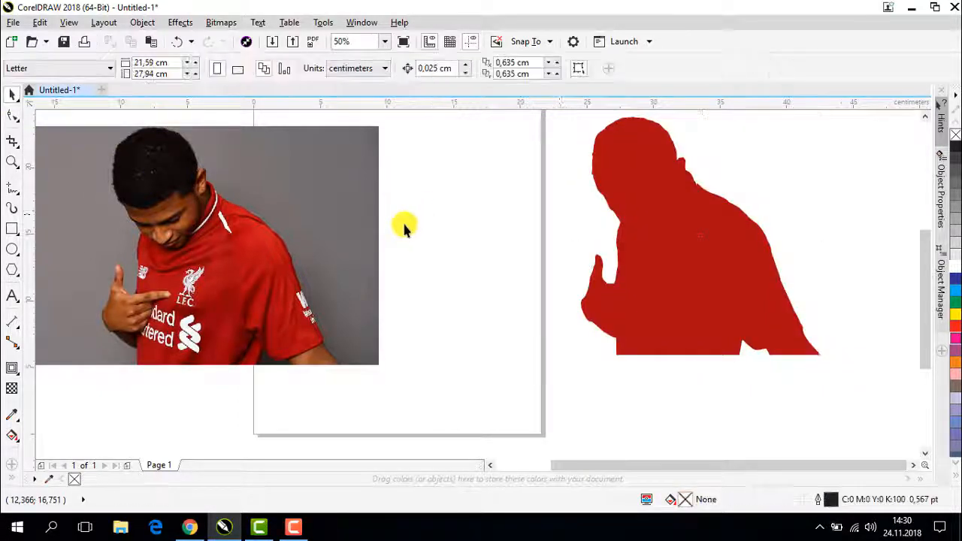
- Move the red silhouette onto the photo so that it covers the player's figure
left_click_drag(677, 257, 504, 282)
left_click(274, 260)
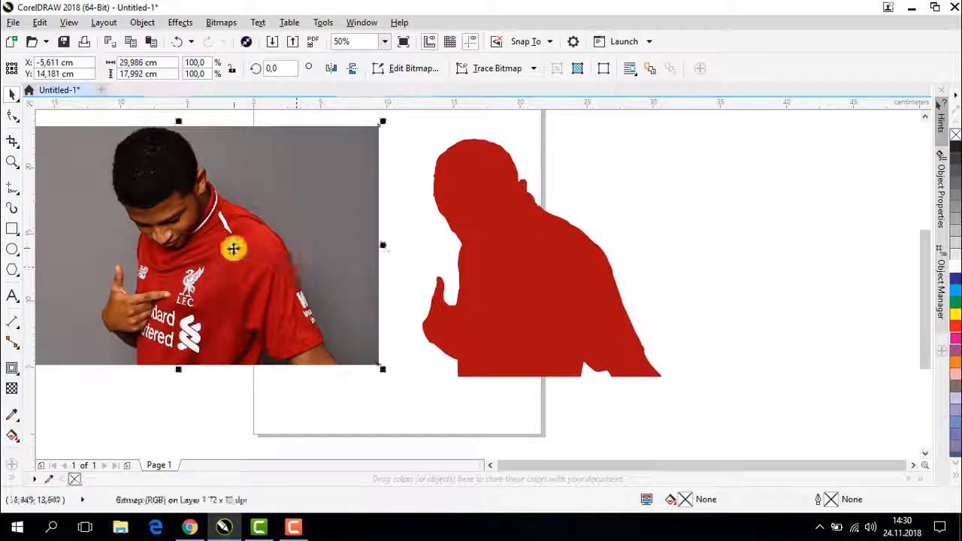
left_click_drag(468, 305, 161, 296)
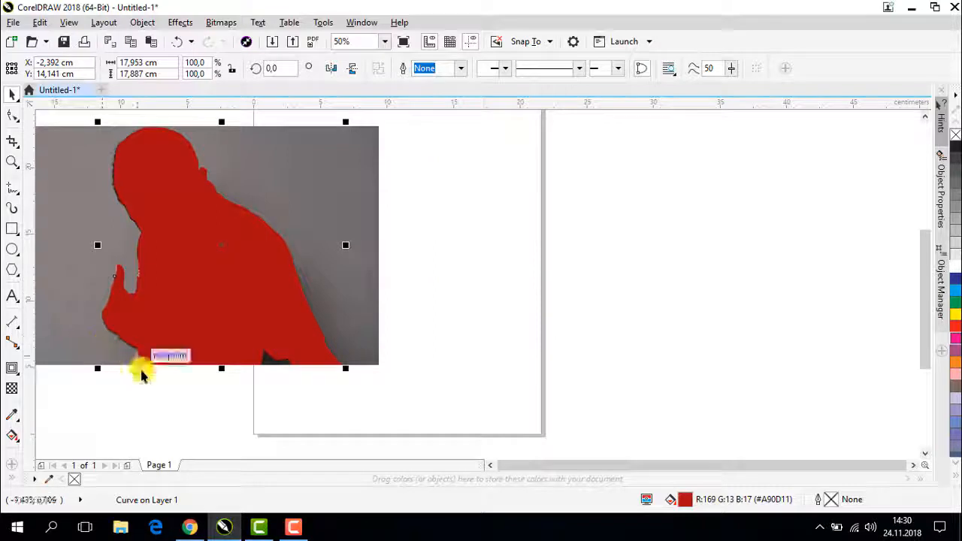
- Apply a uniform transparency of 32 to the red silhouette to check its alignment with the player underneath
left_click(490, 465)
left_click(491, 465)
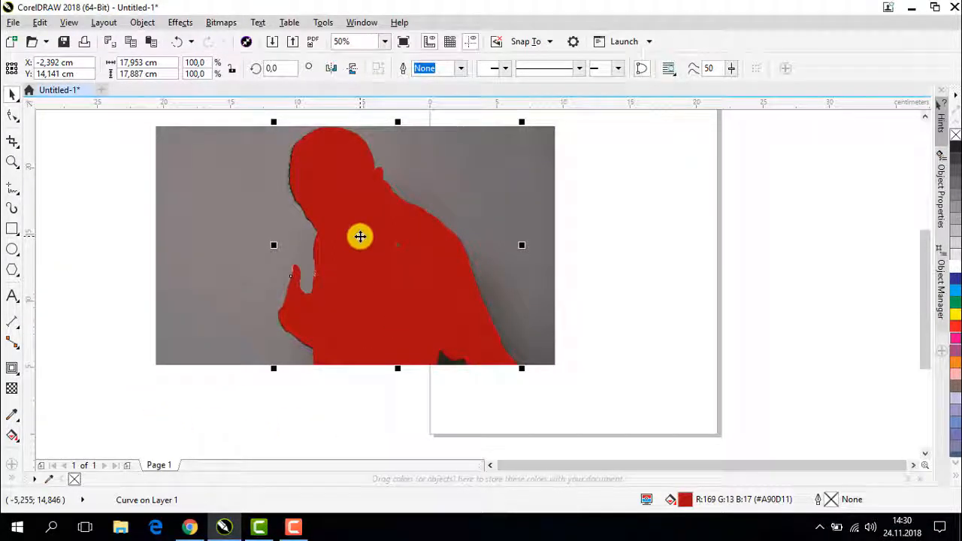
scroll(360, 237, "up", 2)
scroll(371, 253, "down", 2)
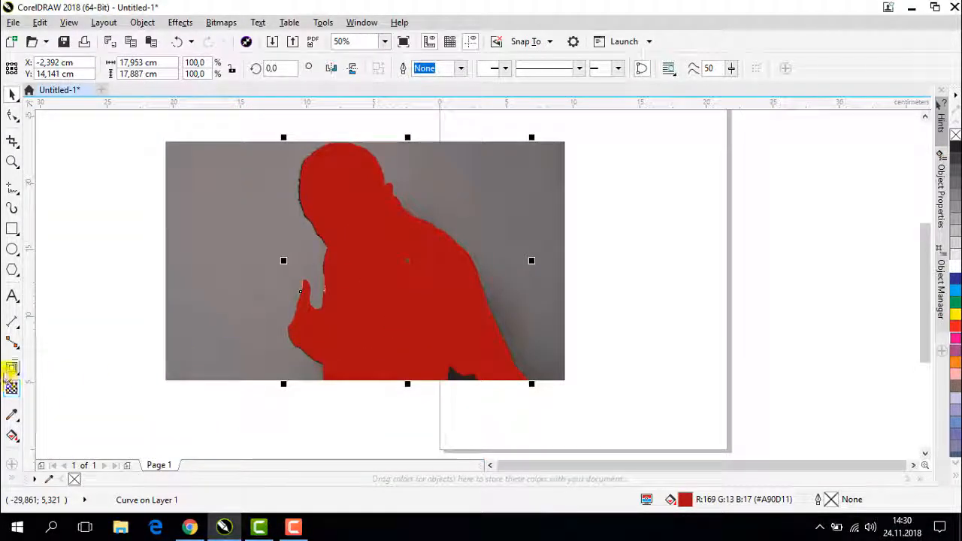
left_click(12, 387)
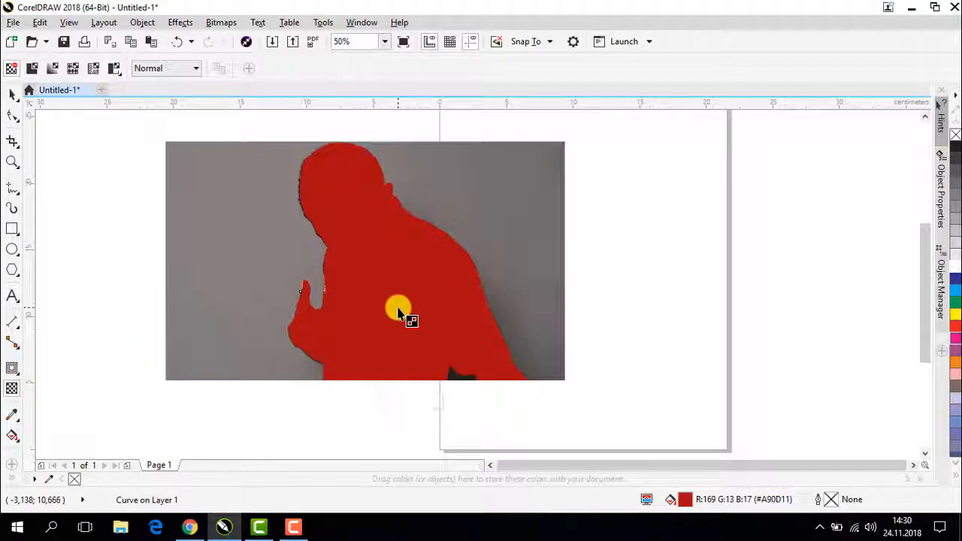
left_click(391, 402)
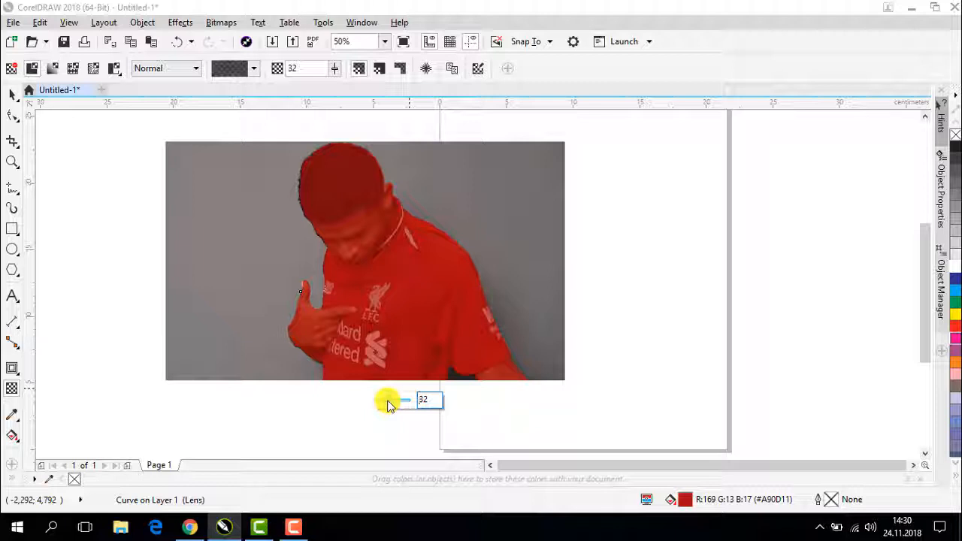
left_click(11, 94)
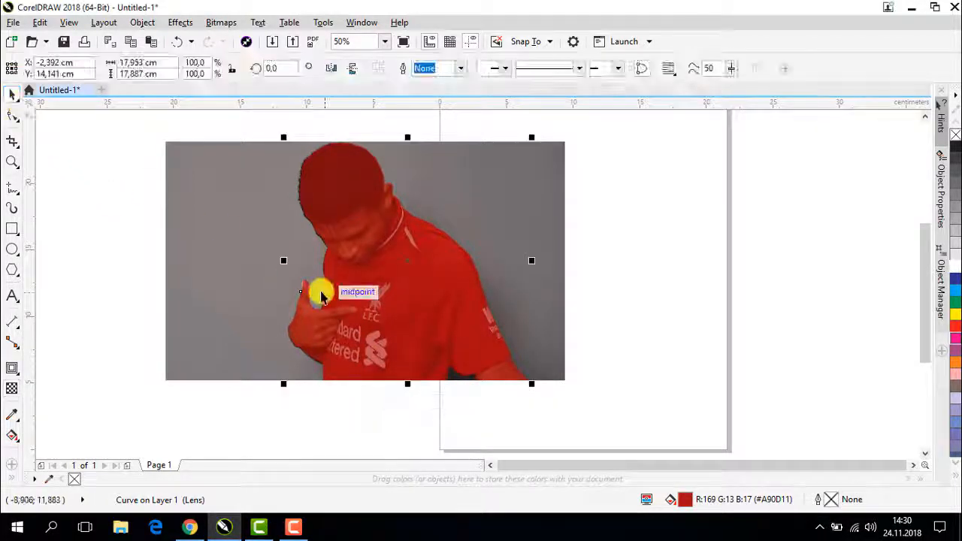
left_click(323, 301)
- Set the silhouette's transparency to 0, nudge the shape slightly left over the player's figure, and deselect it
left_click(13, 392)
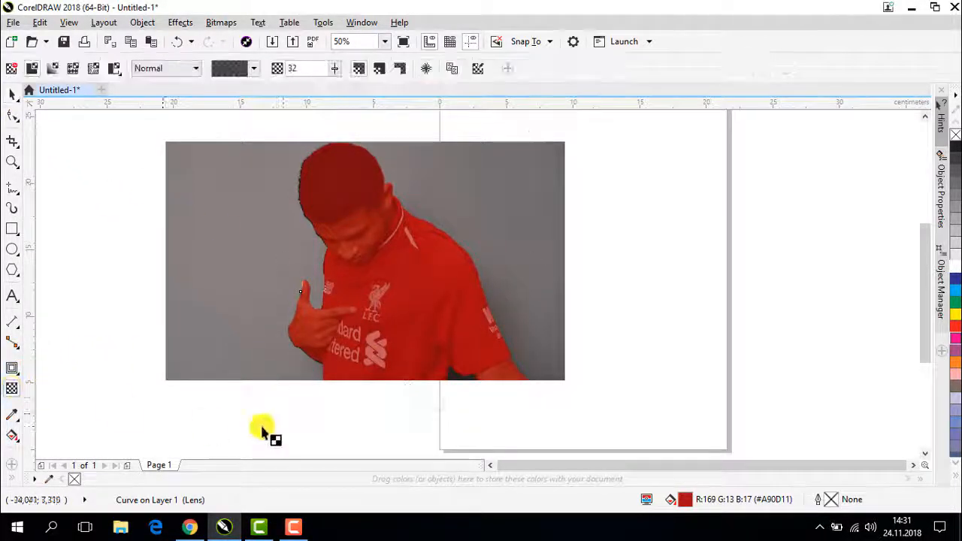
left_click_drag(387, 404, 276, 400)
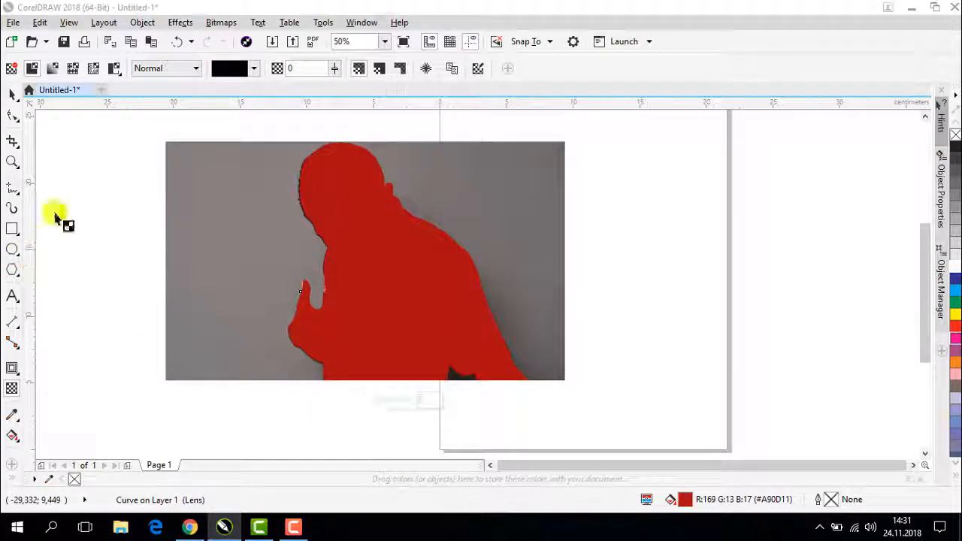
left_click(12, 97)
left_click(360, 254)
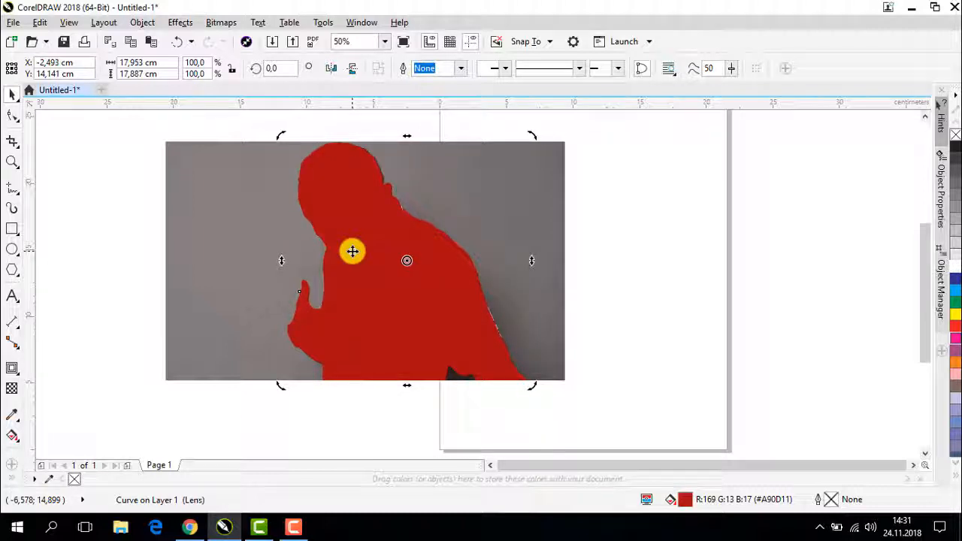
left_click(594, 293)
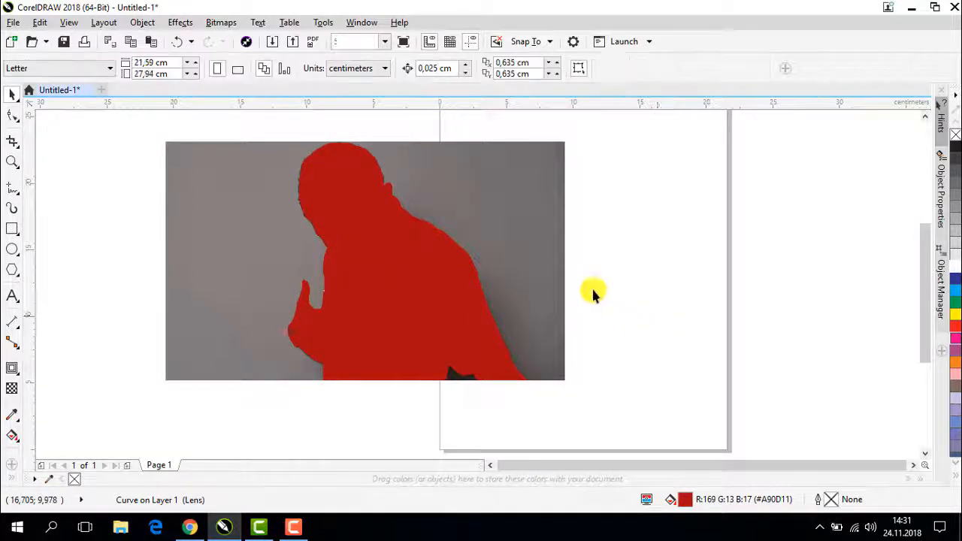
- PowerClip the original photo inside the red silhouette, and deselect the resulting cut-out
left_click(557, 257)
right_click(558, 256)
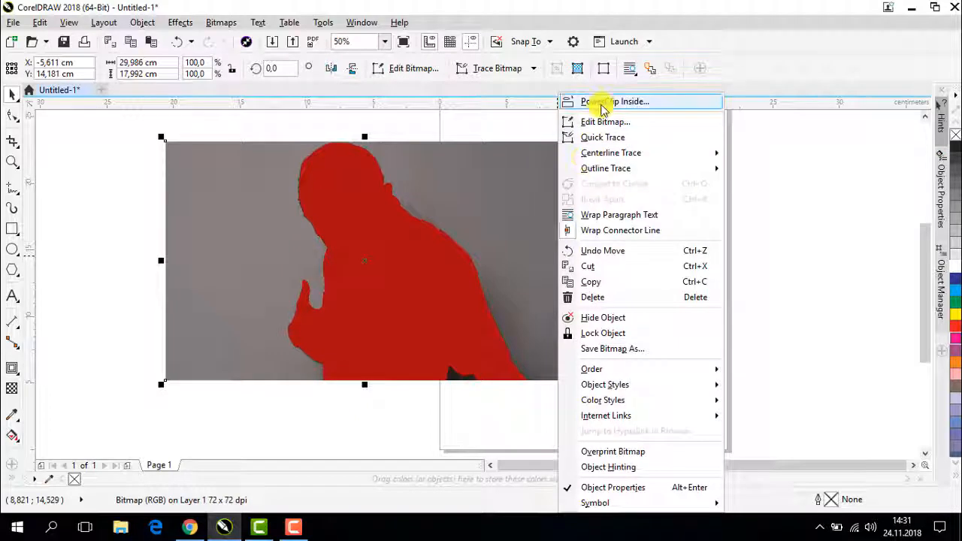
left_click(596, 100)
left_click(371, 304)
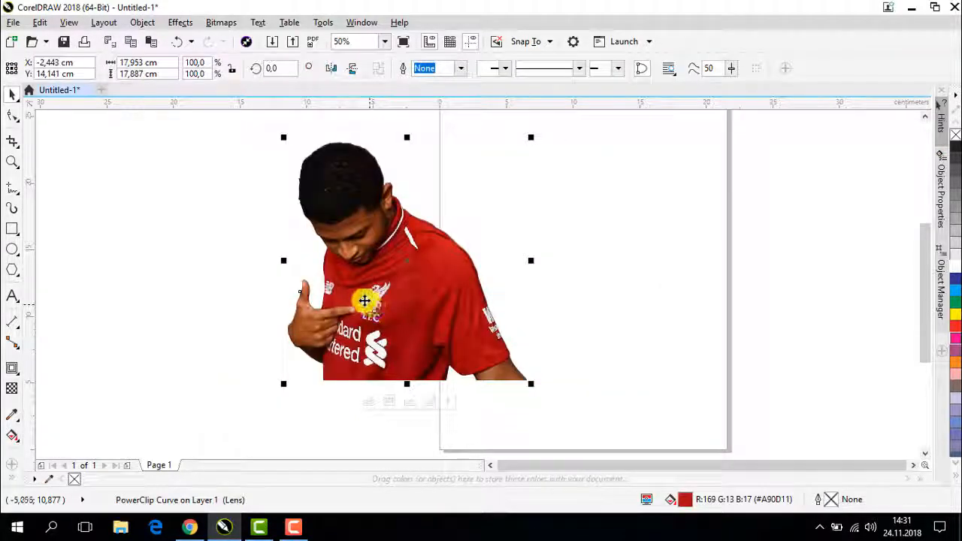
left_click(630, 233)
- Move the cut-out player onto the page, to about X 14.464 cm, Y 18.216 cm
left_click_drag(436, 344, 555, 346)
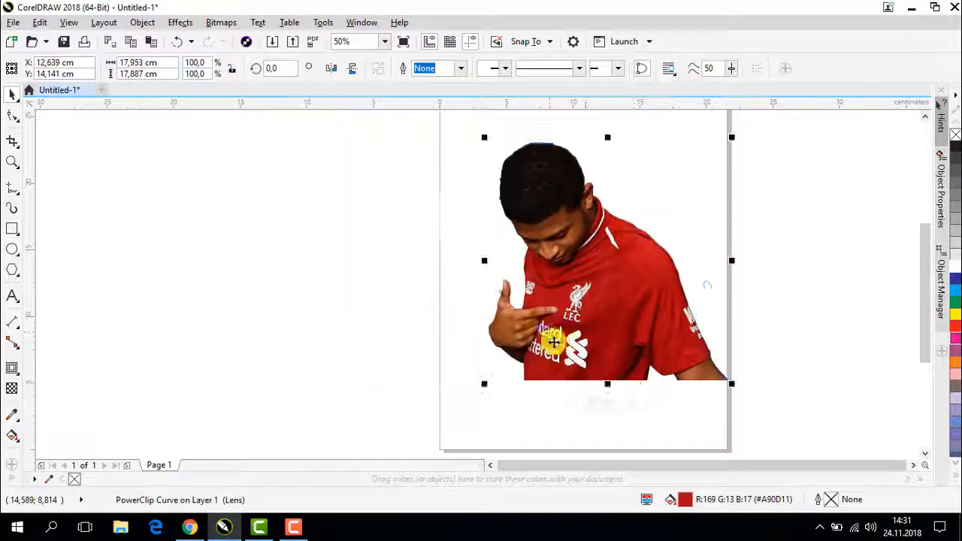
scroll(591, 269, "up", 1)
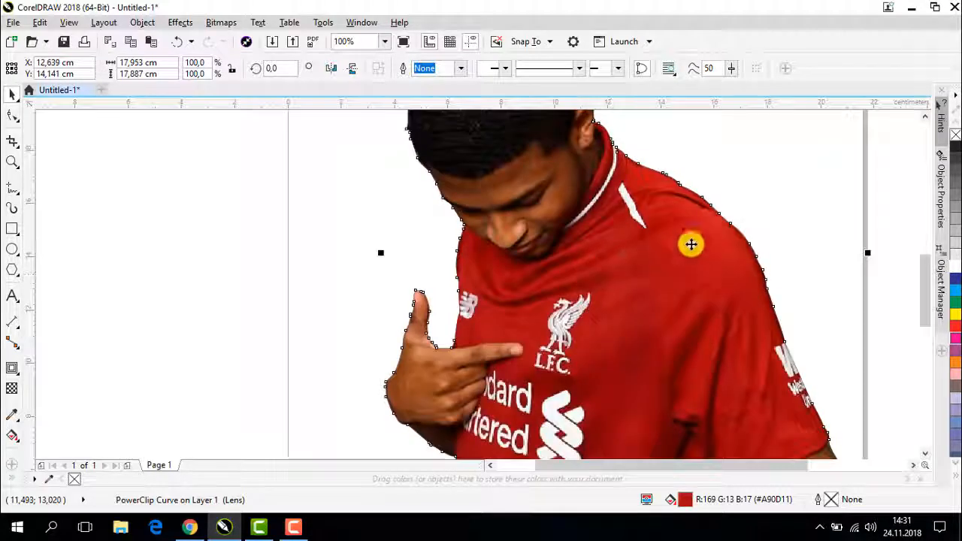
left_click(752, 216)
left_click_drag(694, 273, 682, 383)
left_click(627, 216)
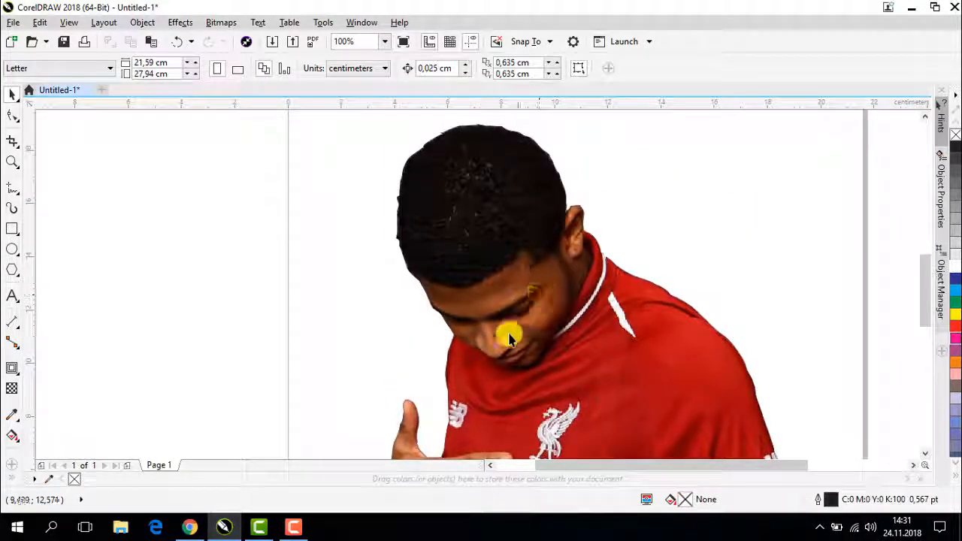
left_click_drag(548, 281, 563, 223)
left_click_drag(517, 414, 518, 335)
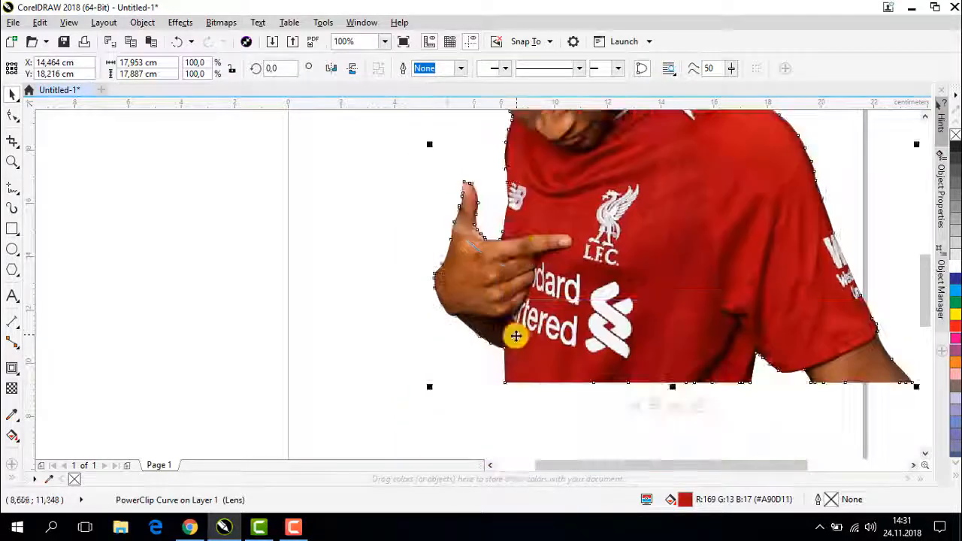
- Delete the uneven nodes on the forearm edge below the pointing hand with the Shape tool to smooth the cut-out's outline
left_click(412, 326)
scroll(482, 335, "up", 2)
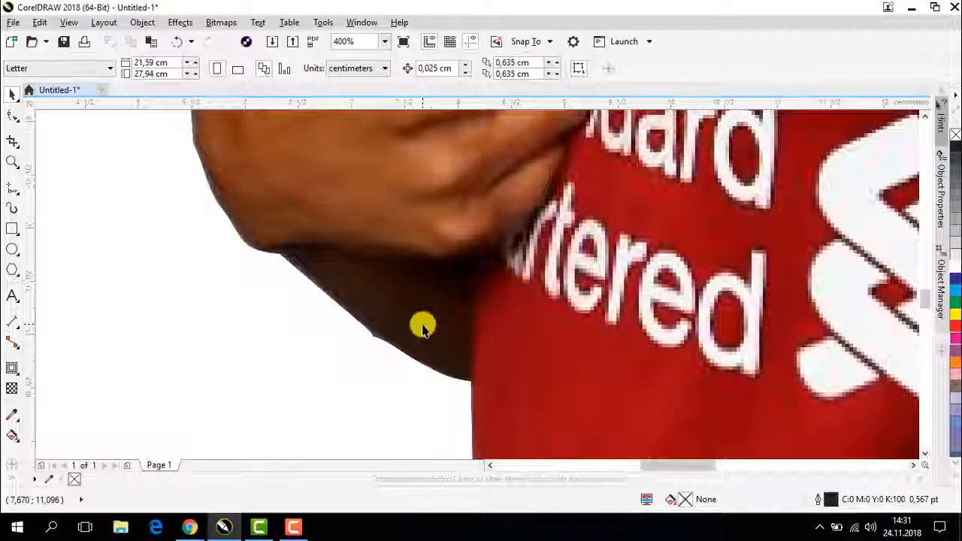
scroll(350, 296, "up", 1)
left_click(350, 296)
key("F10")
left_click_drag(275, 323, 380, 391)
left_click(114, 68)
scroll(241, 342, "down", 1)
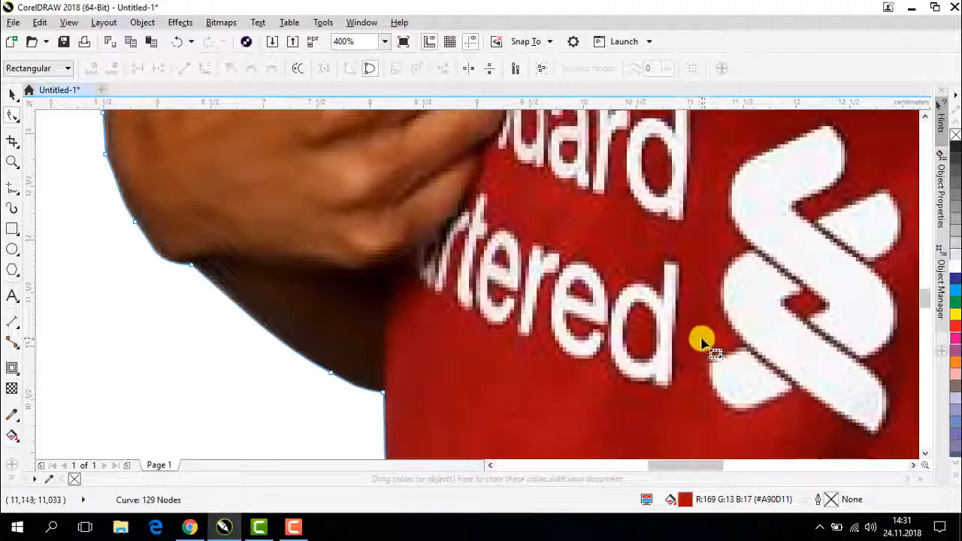
- Inspect the cut-out's outline along the shirt hem, sleeve, shoulder and head, deselect it, and view the whole figure on the page
key("h")
left_click_drag(710, 330, 534, 209)
left_click_drag(582, 434, 513, 300)
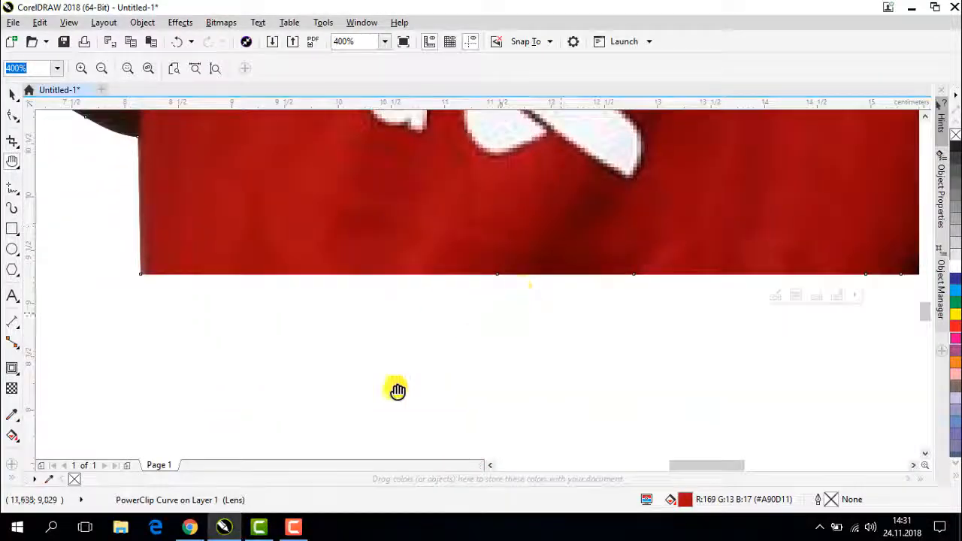
left_click_drag(353, 401, 400, 402)
left_click_drag(835, 195, 506, 329)
left_click_drag(652, 325, 310, 392)
left_click_drag(539, 336, 245, 282)
left_click_drag(621, 267, 560, 369)
left_click_drag(547, 274, 580, 376)
left_click_drag(549, 221, 582, 366)
left_click_drag(560, 262, 658, 329)
scroll(591, 207, "down", 1)
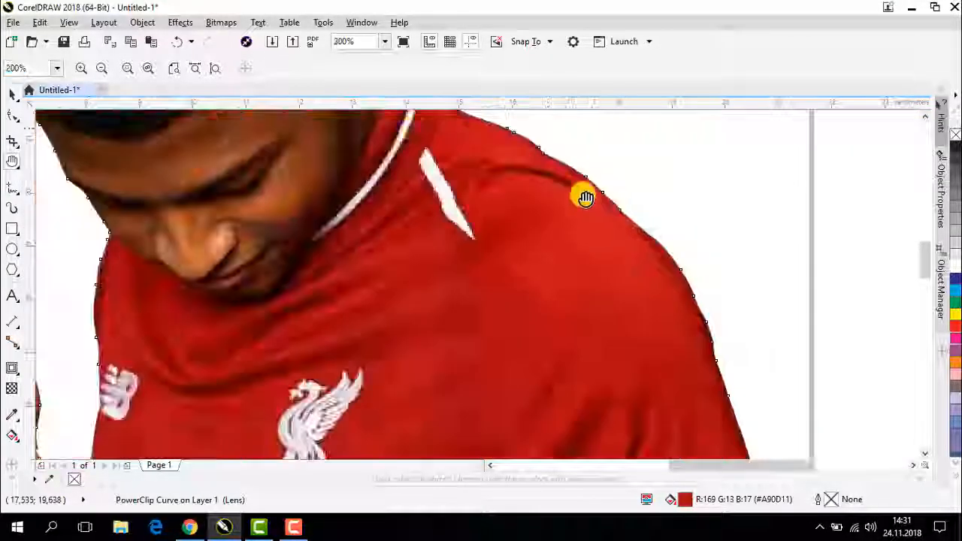
left_click_drag(586, 198, 561, 337)
left_click_drag(464, 263, 594, 309)
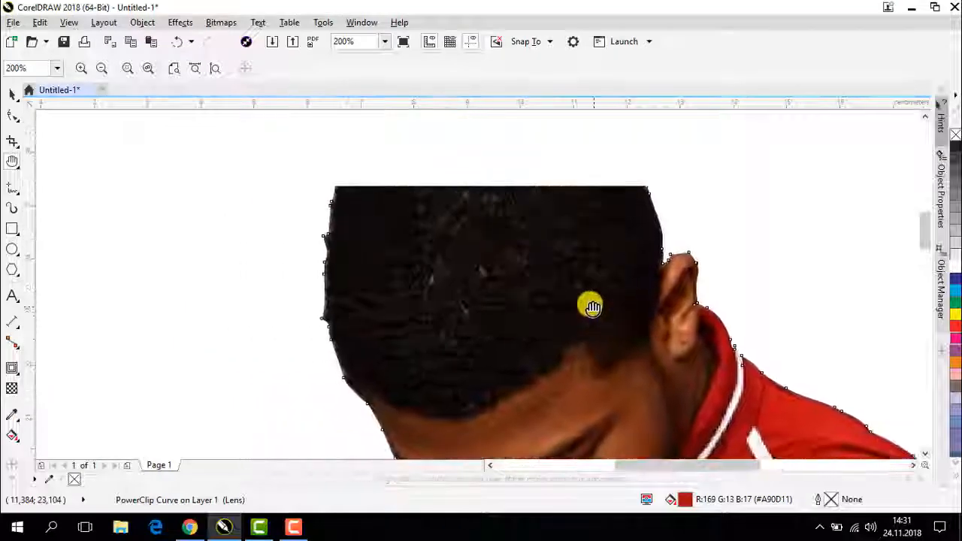
left_click(12, 95)
left_click(149, 206)
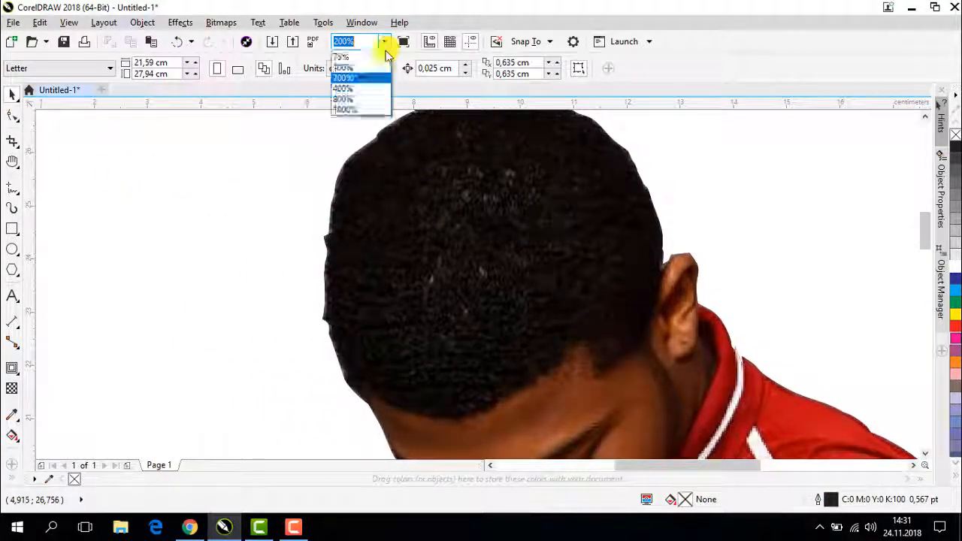
left_click(368, 78)
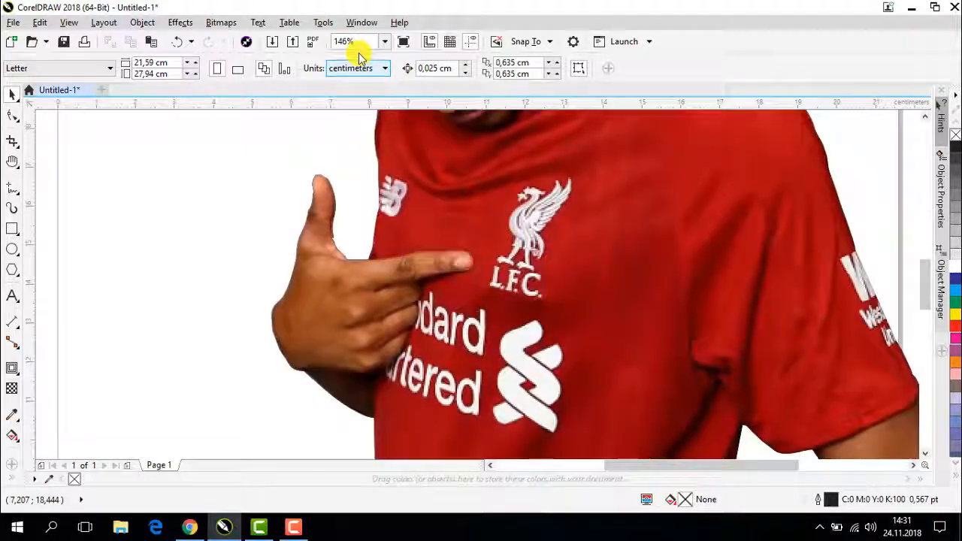
left_click(385, 42)
left_click(350, 63)
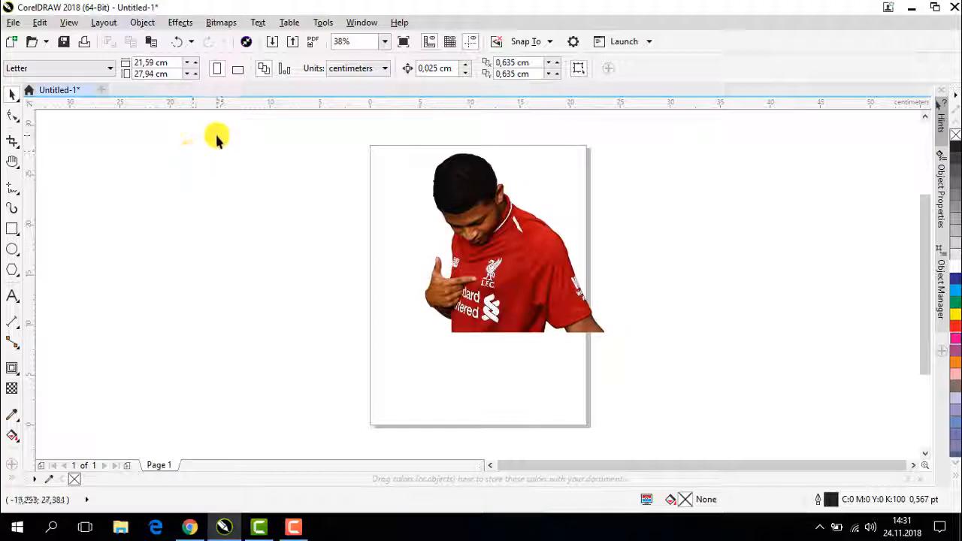
- Add the text "Before" and "After" on two lines above the original photo, and enlarge it to 46.267 pt
scroll(215, 137, "up", 2)
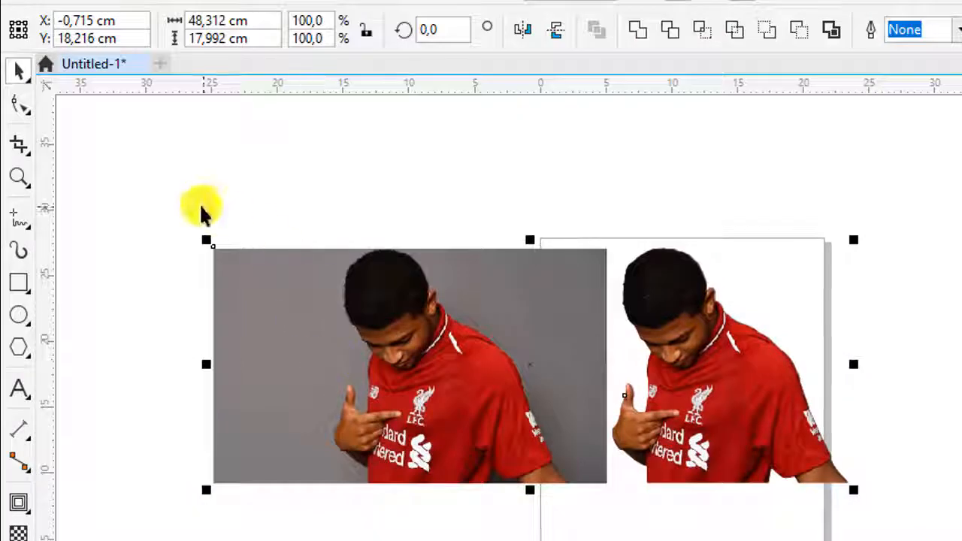
left_click(19, 389)
left_click(370, 207)
type("n")
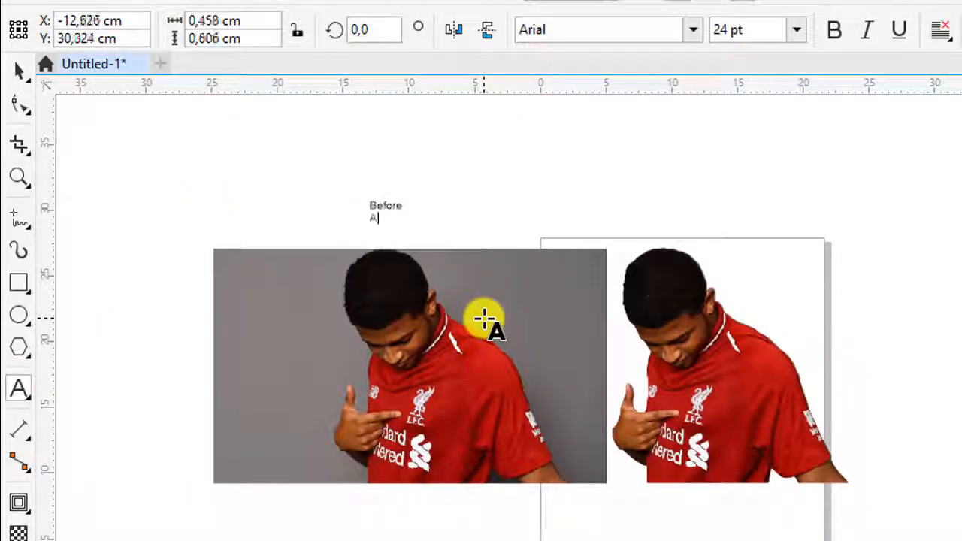
left_click(19, 73)
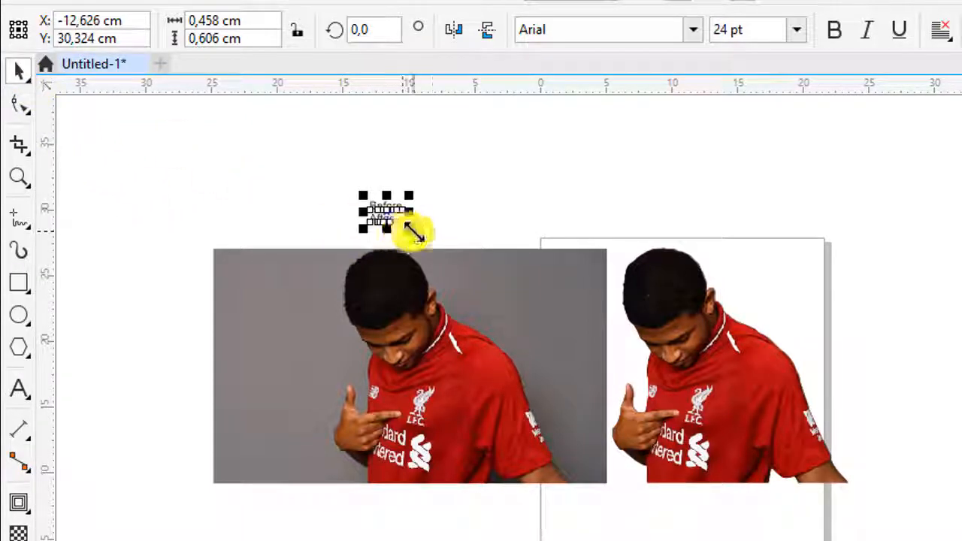
left_click_drag(410, 228, 440, 250)
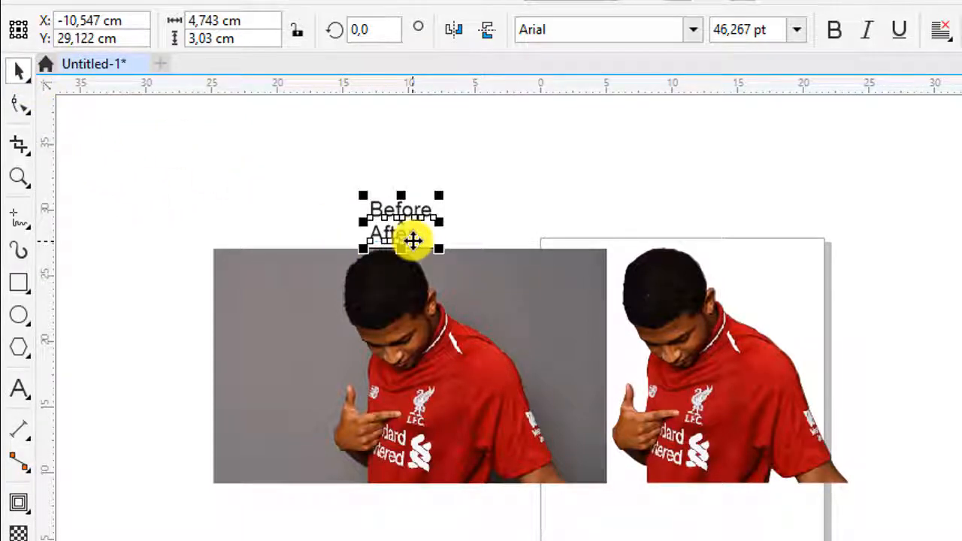
- Break the two-line artistic text apart into separate "Before" and "After" labels
right_click(413, 241)
left_click(103, 1)
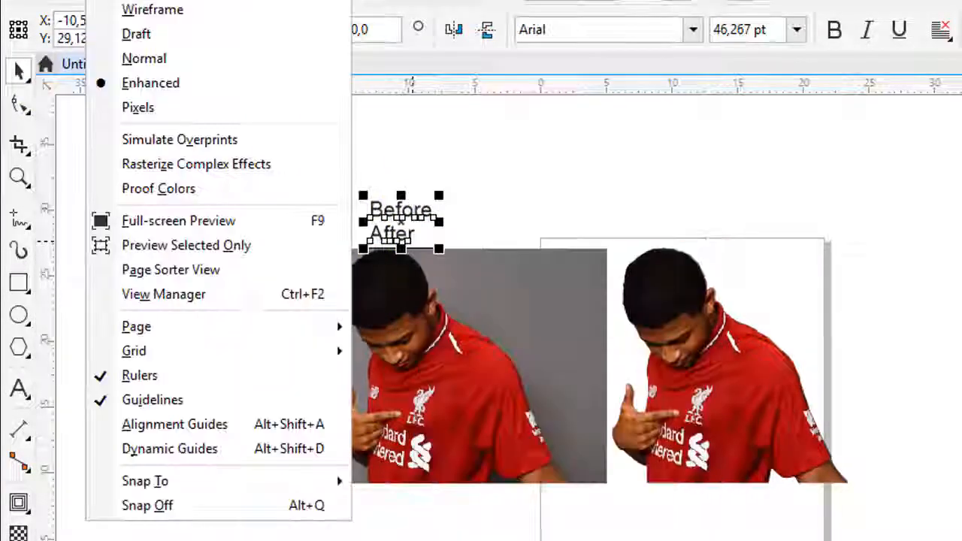
mouse_move(42, 18)
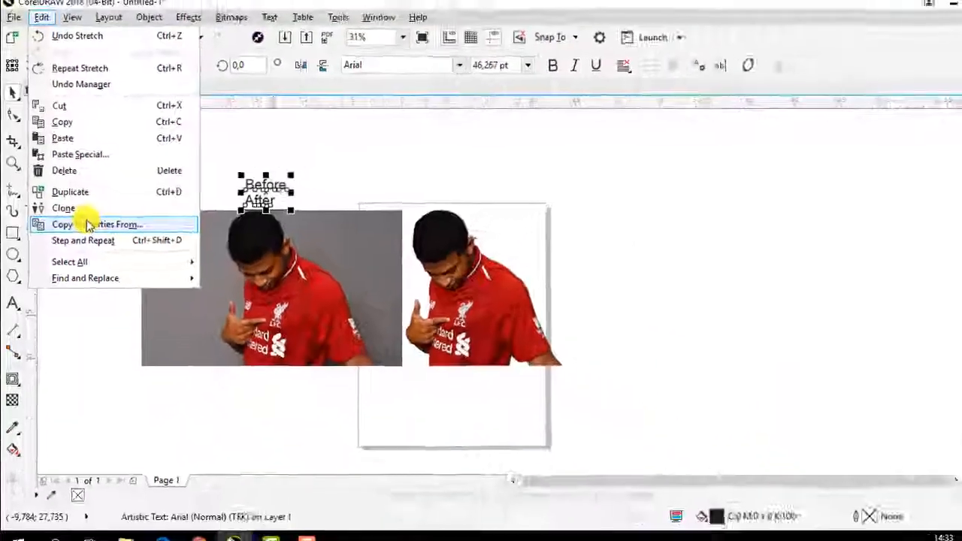
mouse_move(149, 16)
left_click(242, 270)
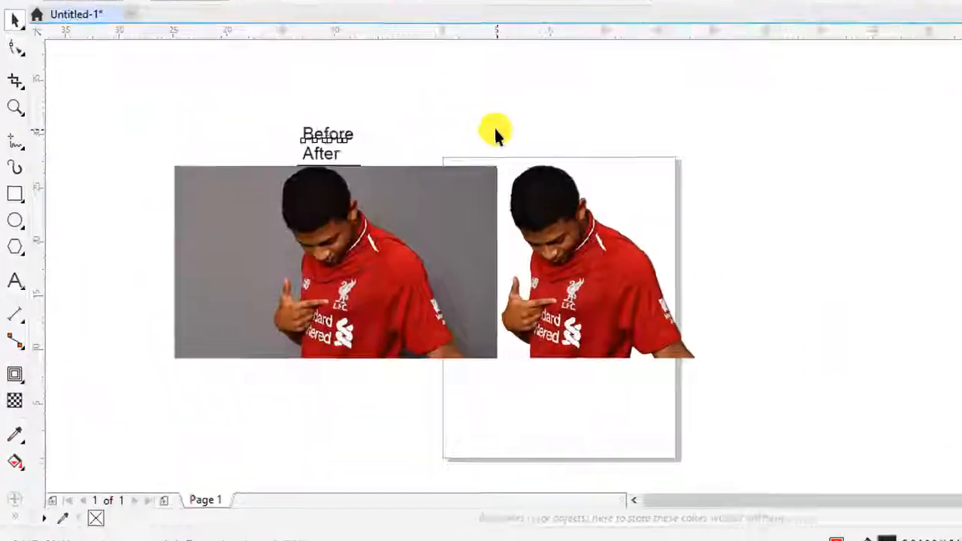
- Move the "After" label above the cut-out player, and select both labels together
left_click_drag(339, 156, 571, 149)
left_click_drag(242, 112, 678, 170)
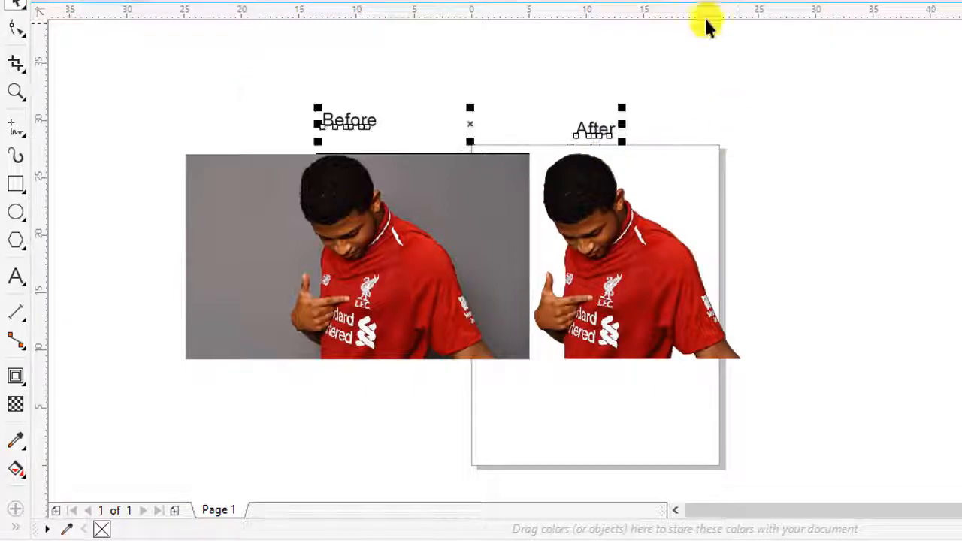